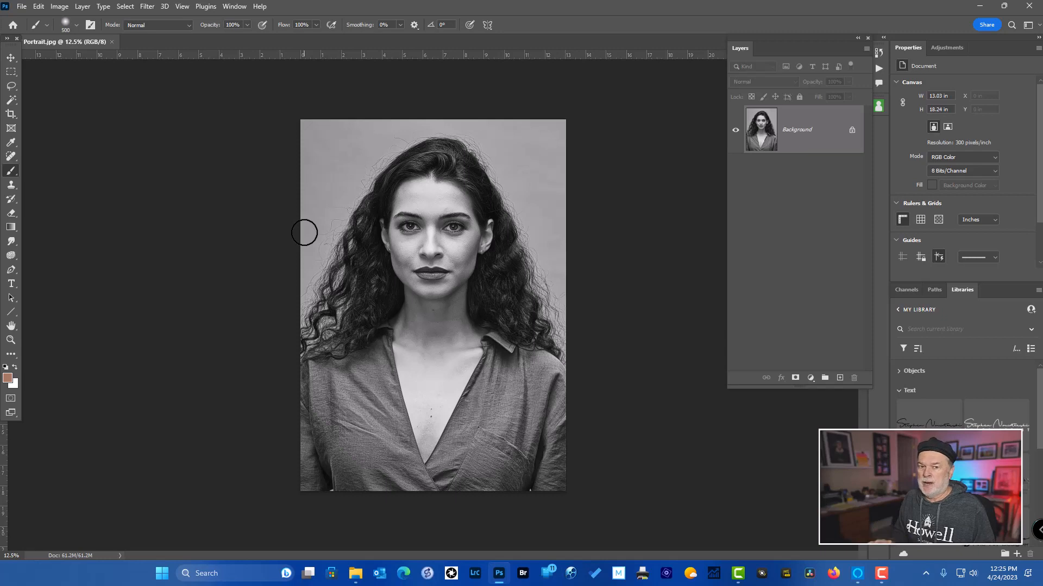
# Reset the foreground and background colors to default and enable the Colorize neural filter on the black-and-white portrait
pyautogui.press('d')
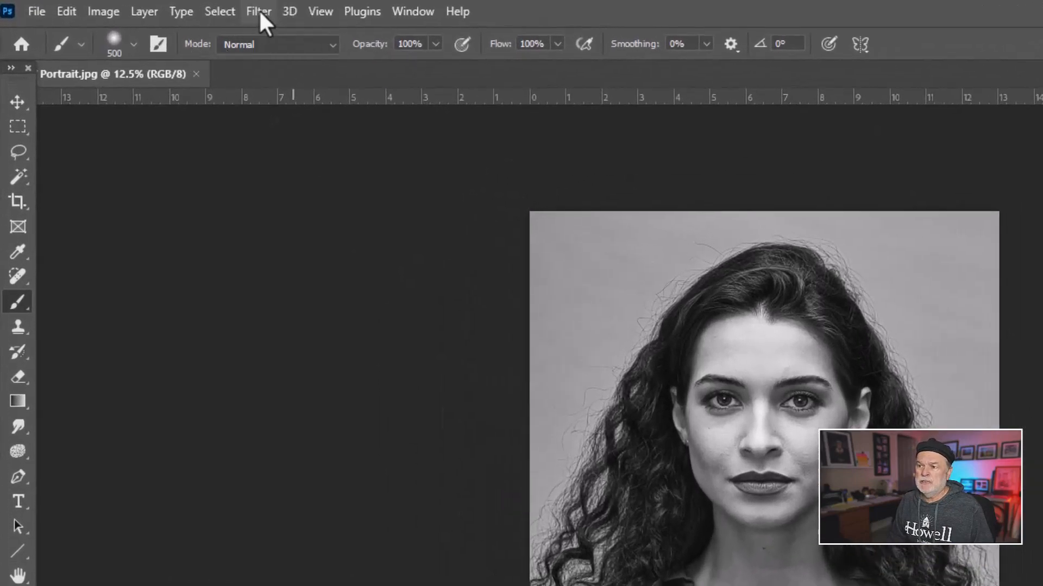
pyautogui.click(258, 10)
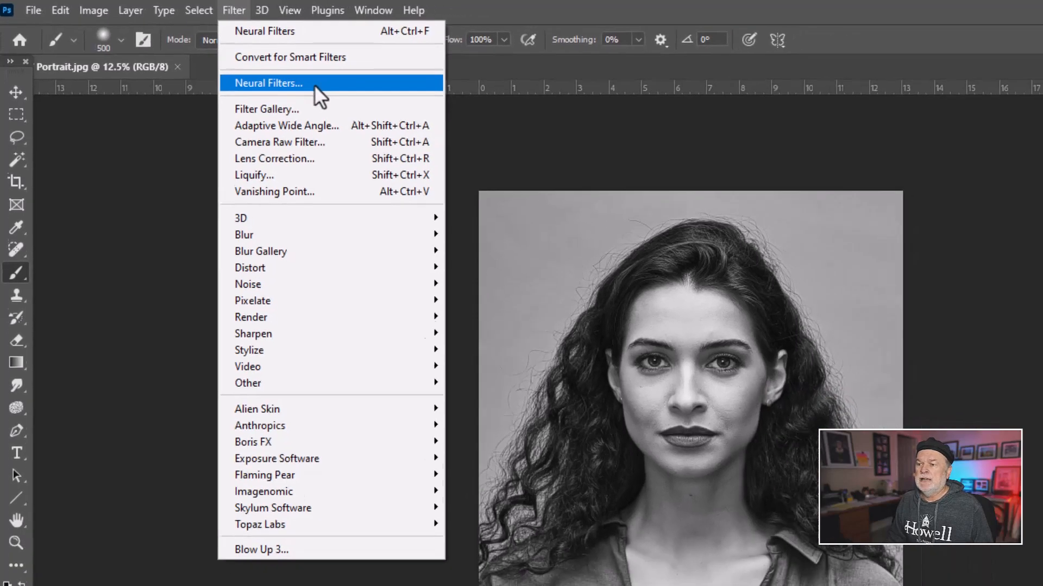
pyautogui.click(347, 93)
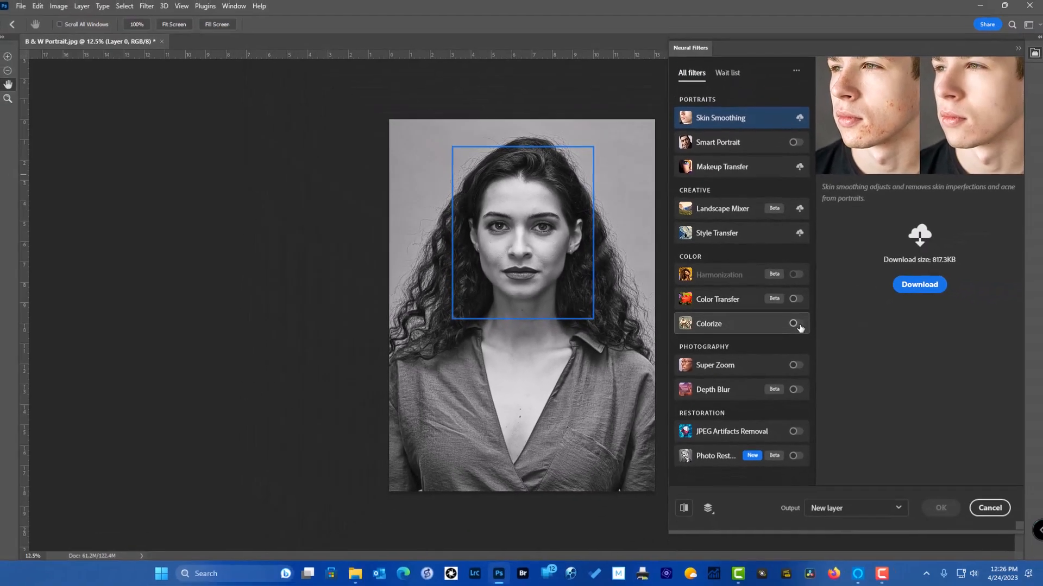
pyautogui.click(868, 342)
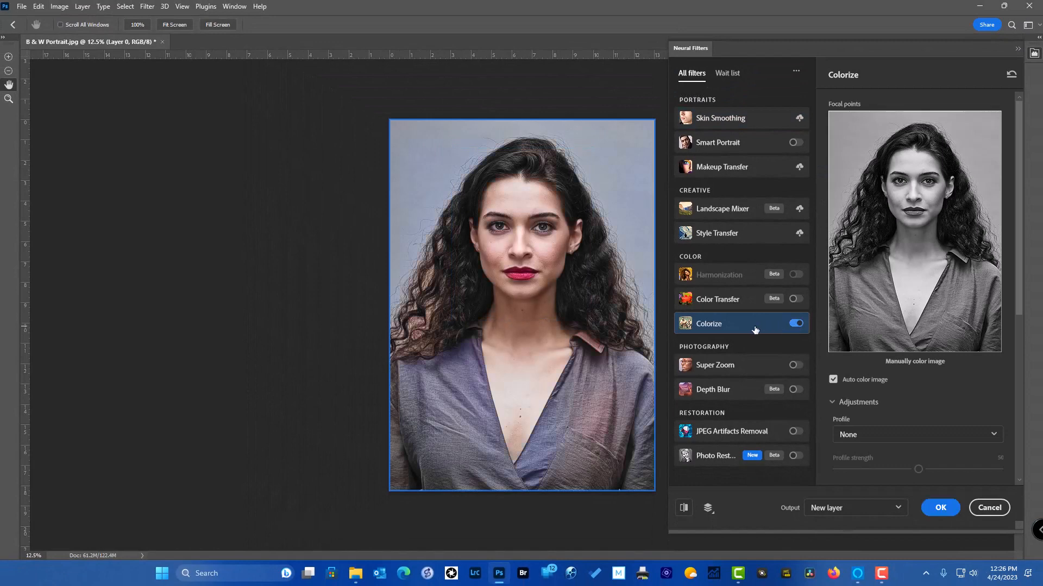
pyautogui.moveTo(755, 330)
# Increase Colorize's color artifact reduction and apply the filter with its output as a new layer
pyautogui.moveTo(1017, 301); pyautogui.dragTo(1019, 448)
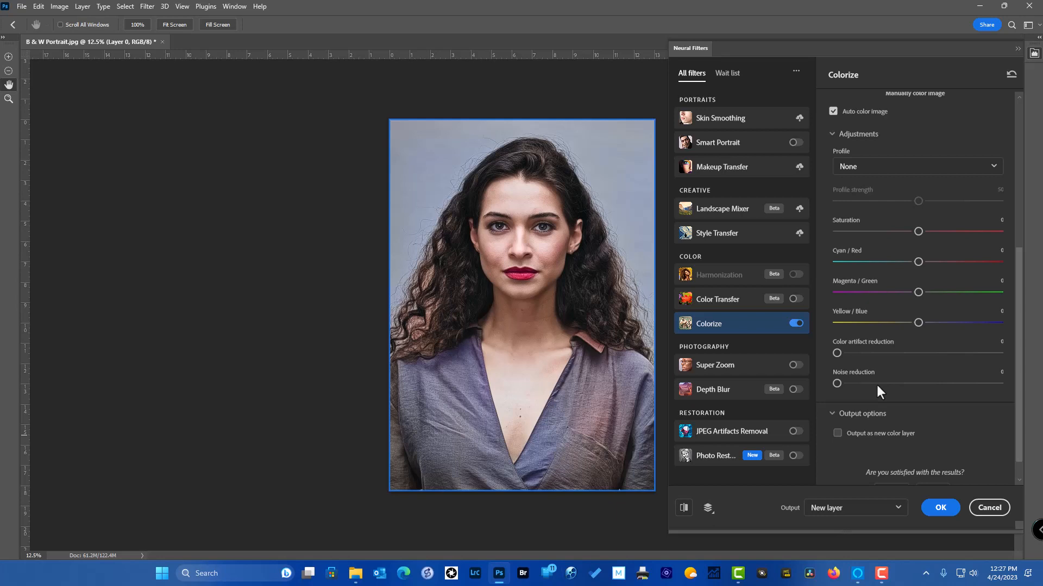
pyautogui.moveTo(836, 353); pyautogui.dragTo(951, 352)
pyautogui.click(938, 508)
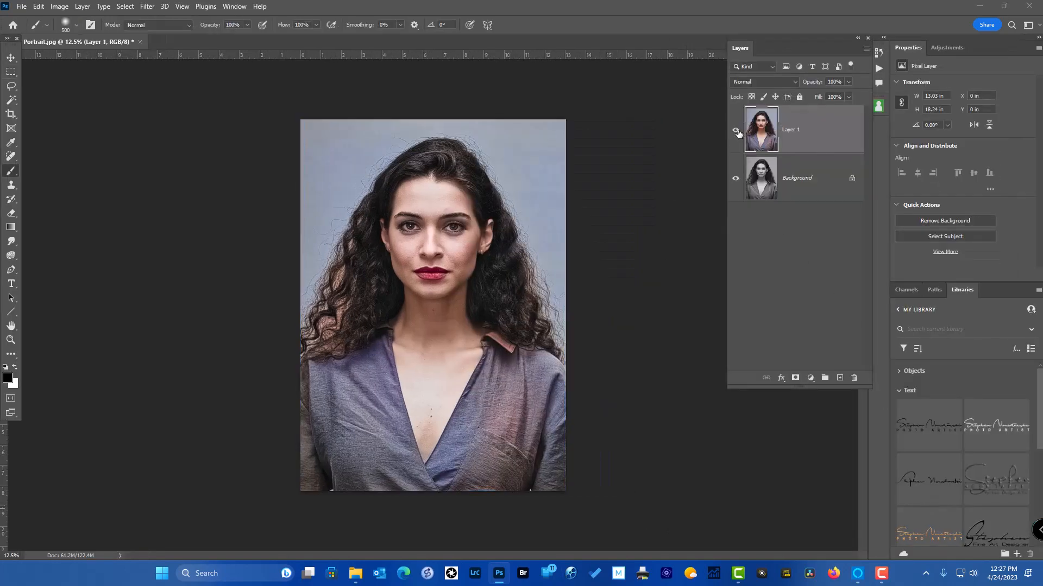
# Compare the colorized portrait with the black-and-white original by hiding and showing Layer 1
pyautogui.click(736, 131)
pyautogui.click(736, 131)
pyautogui.click(736, 131)
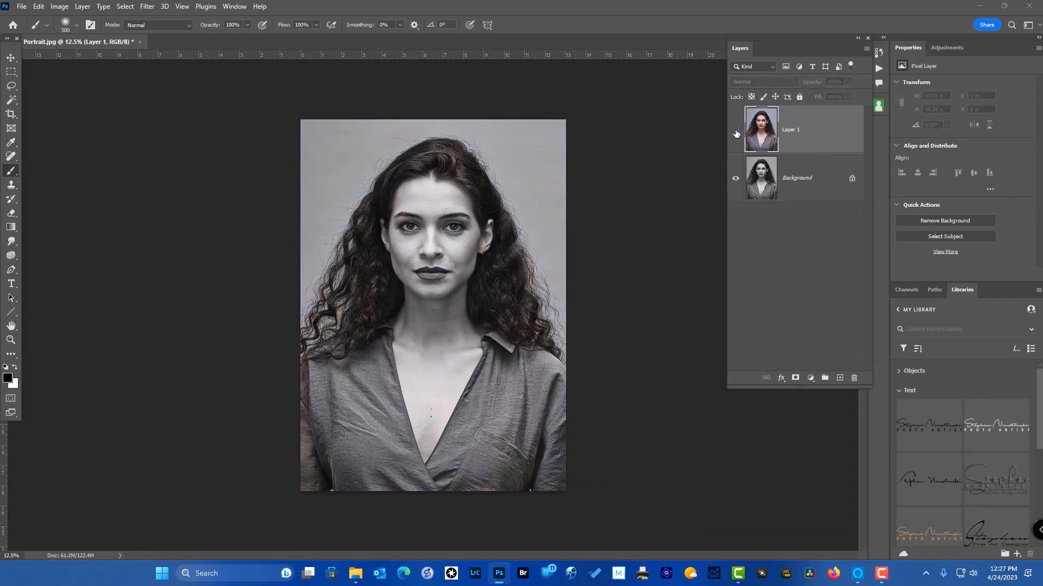
pyautogui.click(735, 131)
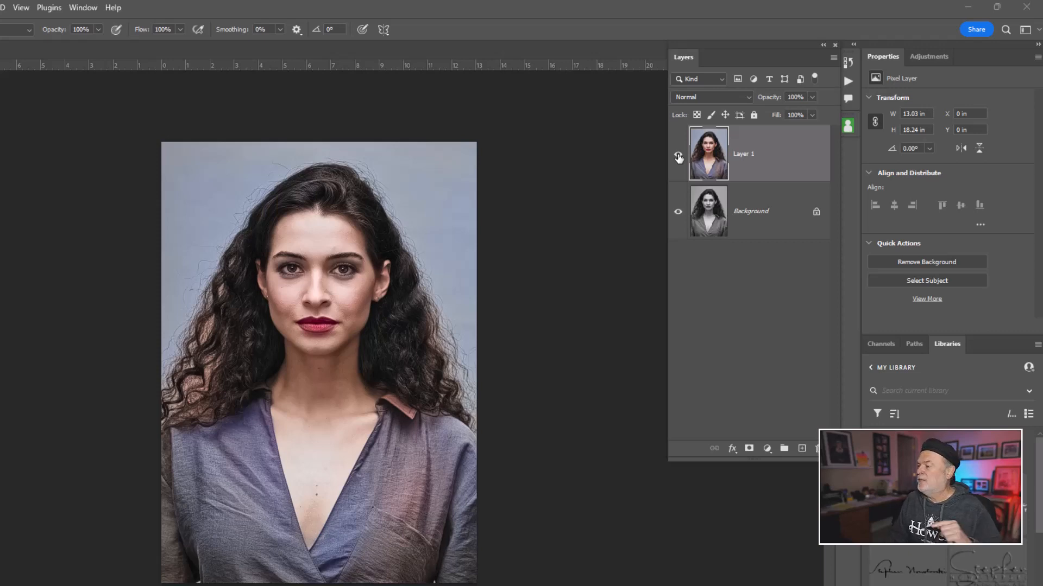
# Add a new empty layer above Layer 1, set the brush opacity to 40%, and sample the purple from the blouse
pyautogui.click(802, 450)
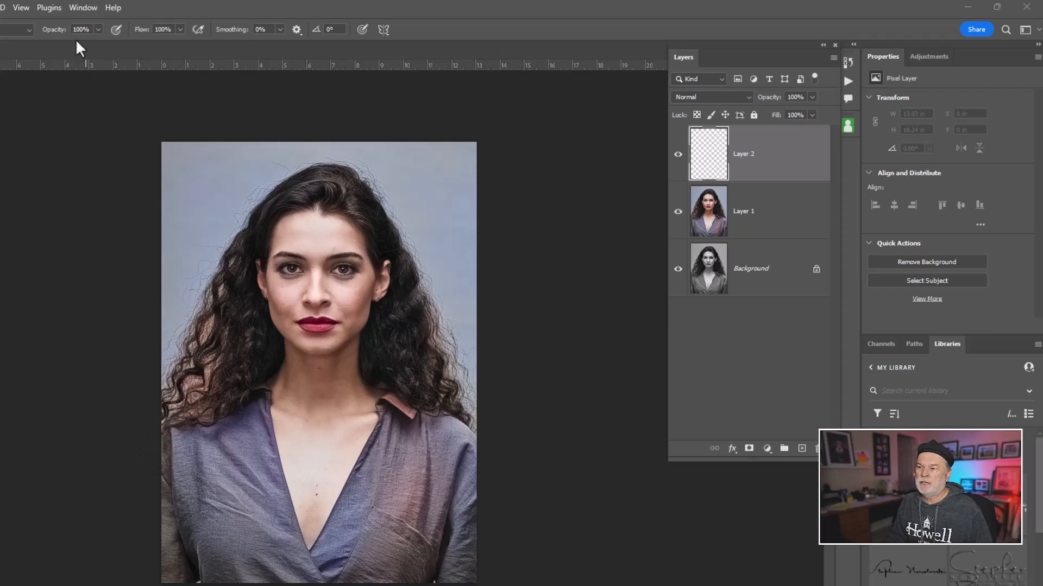
pyautogui.press('4')
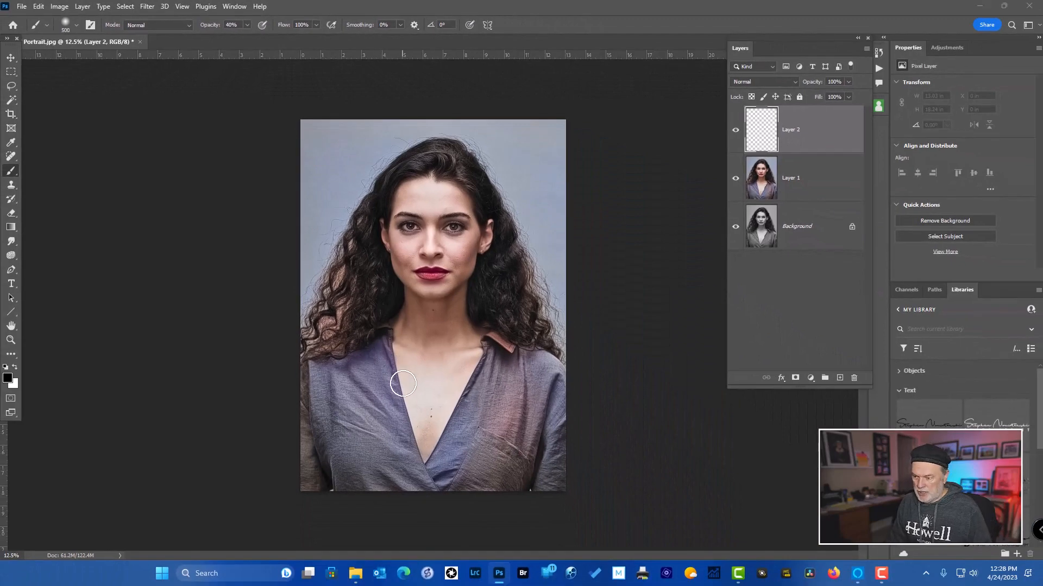
pyautogui.keyDown('alt'); pyautogui.click(366, 386); pyautogui.keyUp('alt')
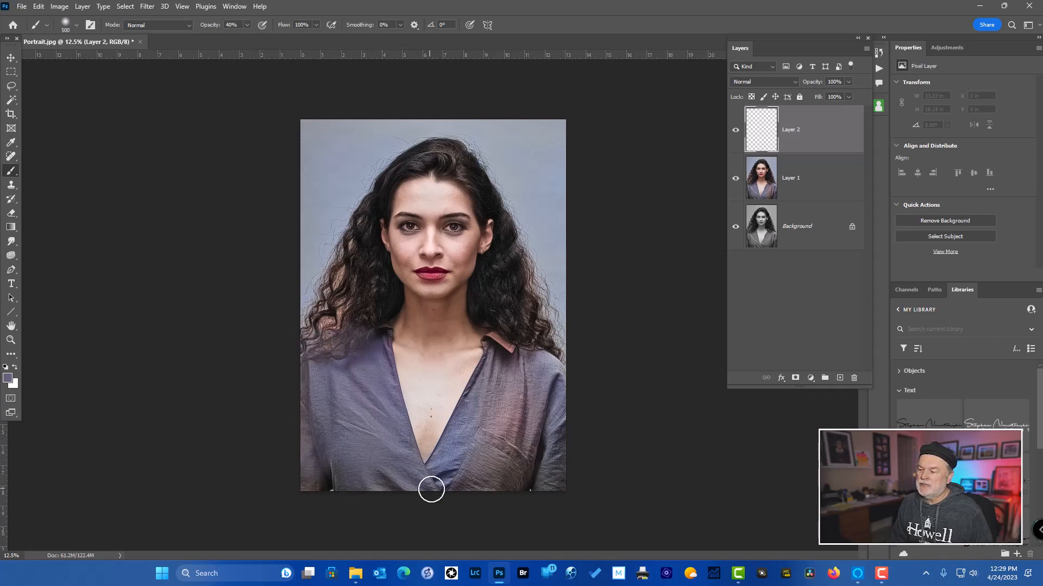
# Try painting the sampled purple over the blouse with the new layer in Normal mode, and undo the painting
pyautogui.moveTo(433, 490); pyautogui.dragTo(427, 492)
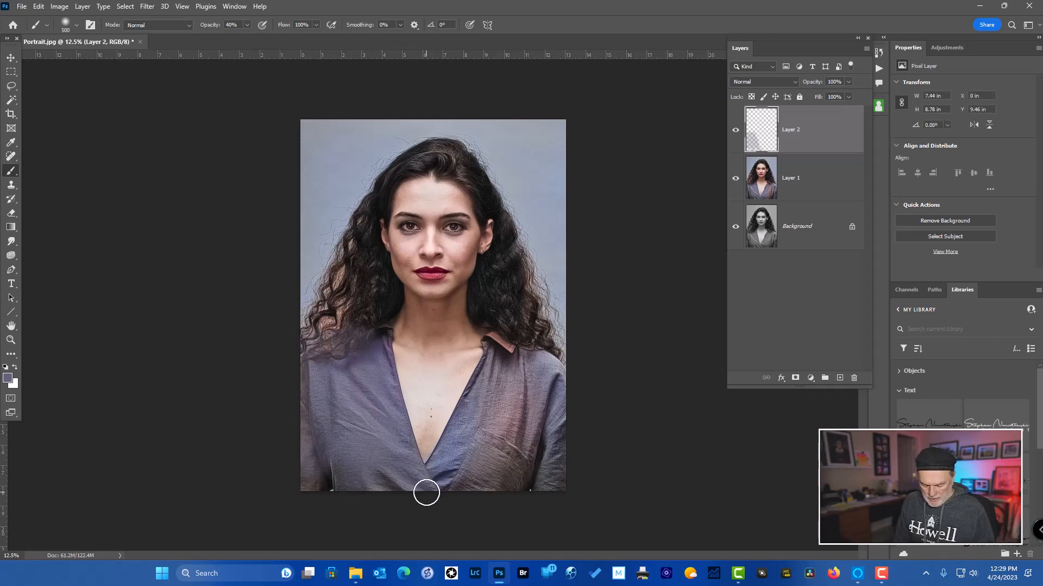
pyautogui.hotkey('ctrl', 'z')
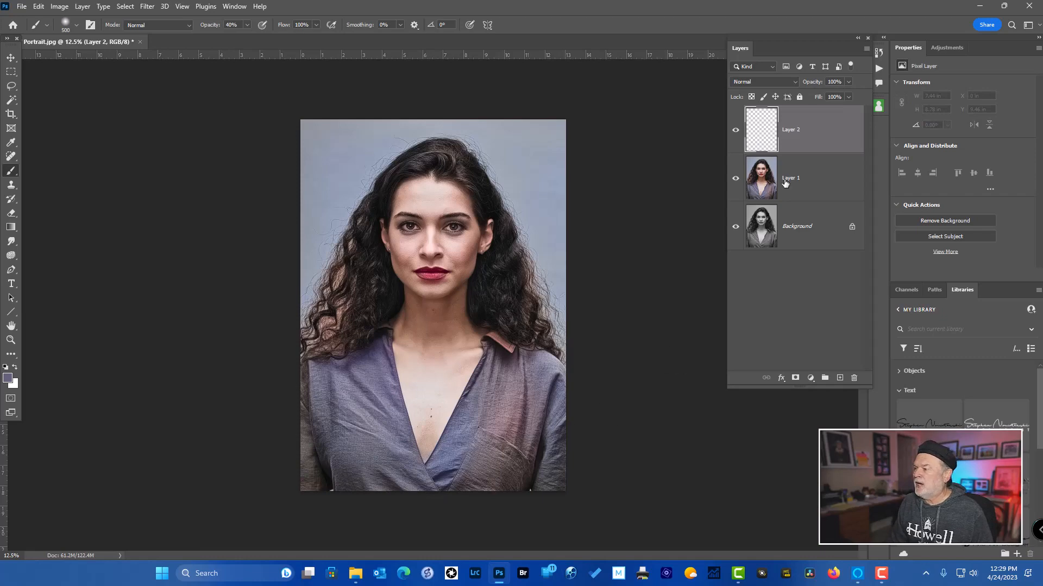
# Set Layer 2's blend mode to Color and paint the sampled purple across the blouse
pyautogui.click(777, 83)
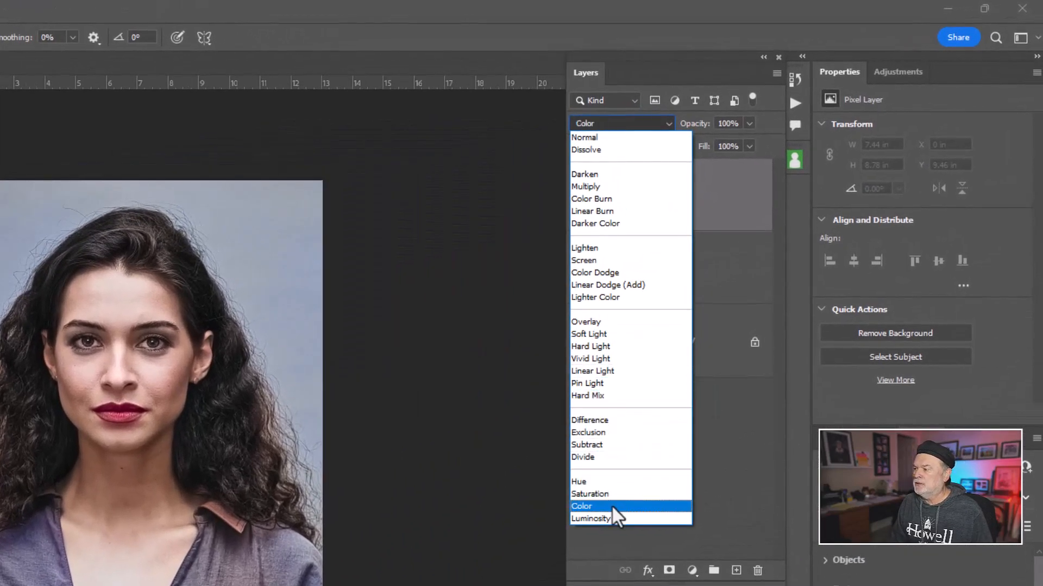
pyautogui.click(613, 506)
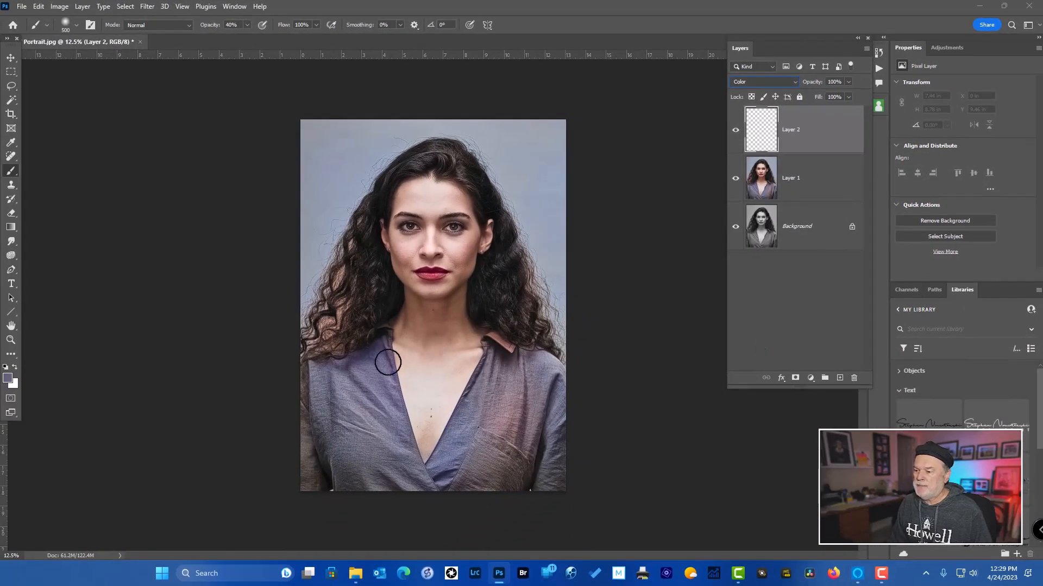
pyautogui.moveTo(316, 372)
pyautogui.mouseDown()
pyautogui.moveTo(309, 492)
pyautogui.moveTo(314, 395)
pyautogui.moveTo(314, 487)
pyautogui.moveTo(320, 443)
pyautogui.moveTo(308, 372)
pyautogui.moveTo(345, 454)
pyautogui.moveTo(352, 433)
pyautogui.moveTo(356, 481)
pyautogui.moveTo(366, 417)
pyautogui.moveTo(397, 496)
pyautogui.moveTo(373, 413)
pyautogui.moveTo(411, 493)
pyautogui.moveTo(386, 455)
pyautogui.moveTo(384, 503)
pyautogui.moveTo(461, 520)
pyautogui.moveTo(512, 409)
pyautogui.moveTo(474, 507)
pyautogui.moveTo(522, 416)
pyautogui.moveTo(497, 494)
pyautogui.moveTo(537, 412)
pyautogui.moveTo(505, 508)
pyautogui.moveTo(537, 414)
pyautogui.moveTo(508, 488)
pyautogui.moveTo(513, 403)
pyautogui.moveTo(473, 504)
pyautogui.moveTo(506, 378)
pyautogui.moveTo(470, 466)
pyautogui.moveTo(498, 347)
pyautogui.moveTo(502, 381)
pyautogui.mouseUp()
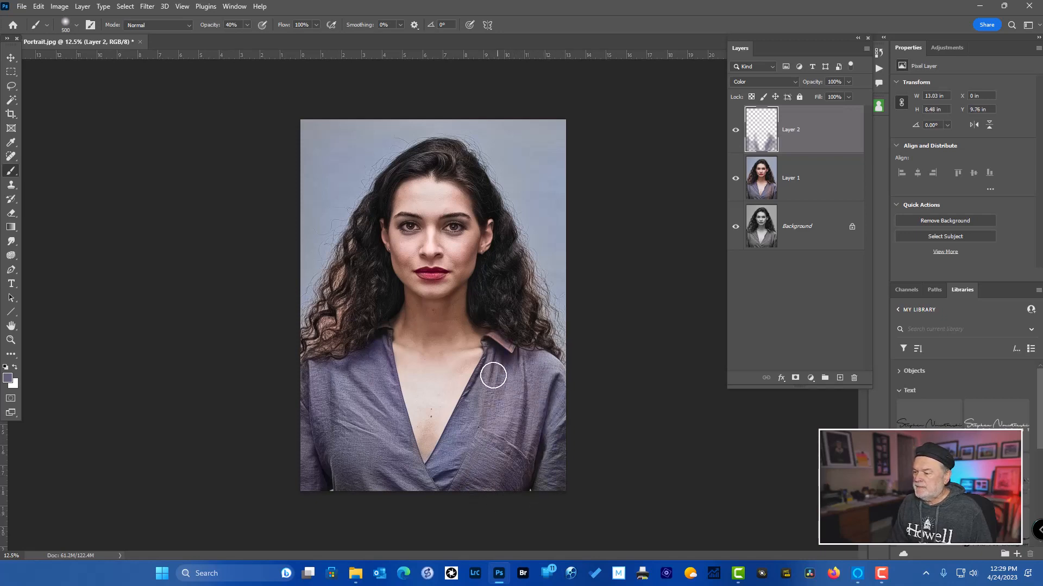
# Reduce the brush size to 200 and paint over the reddish collar and the orange patches in the hair
pyautogui.press('[')
pyautogui.press('[')
pyautogui.press('[')
pyautogui.press('[')
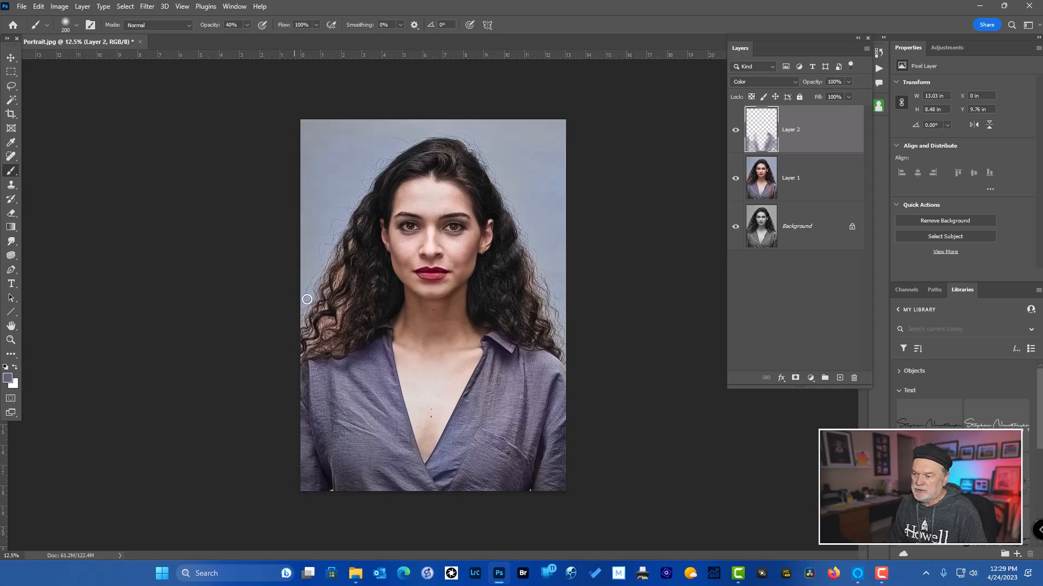
pyautogui.moveTo(344, 243); pyautogui.dragTo(345, 275)
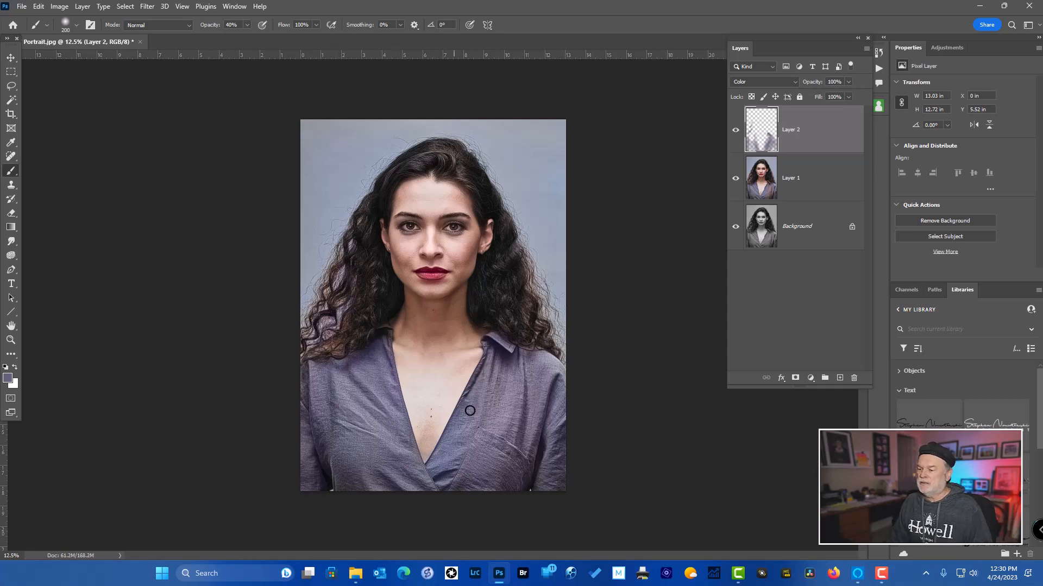
# Compare the portrait with and without the painted color corrections on Layer 2
pyautogui.click(737, 135)
pyautogui.click(735, 131)
pyautogui.click(736, 132)
pyautogui.click(736, 132)
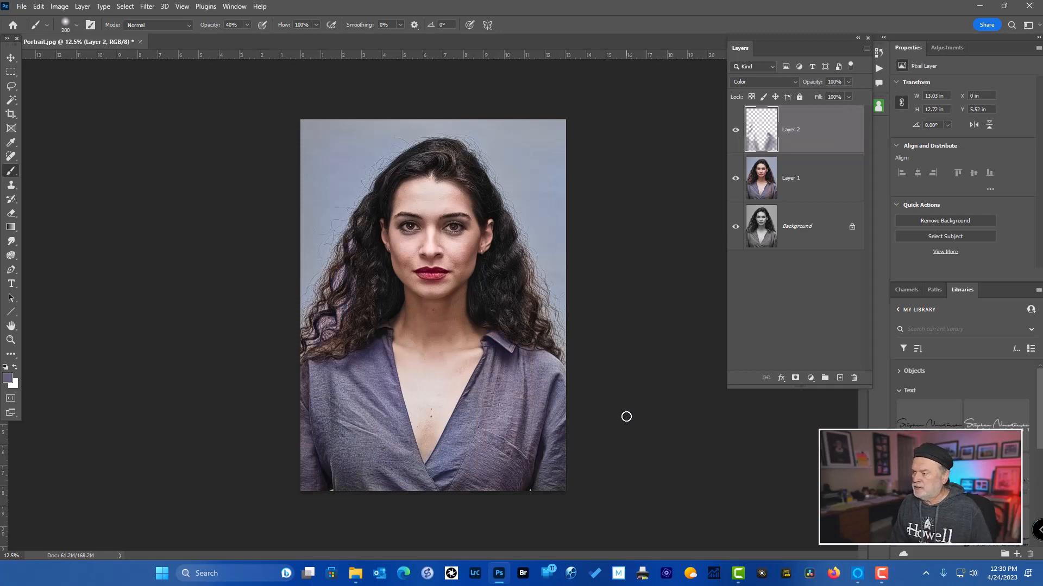
# View Layer 2's paint strokes in isolation, and preview the layer in Normal blend mode before restoring Color
pyautogui.keyDown('alt'); pyautogui.click(736, 132); pyautogui.keyUp('alt')
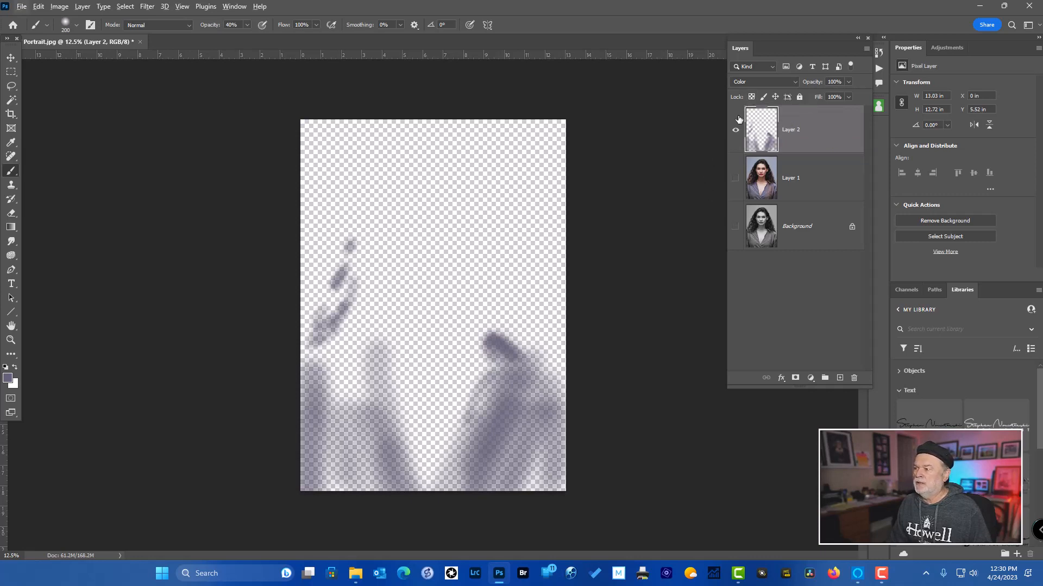
pyautogui.keyDown('alt'); pyautogui.click(737, 129); pyautogui.keyUp('alt')
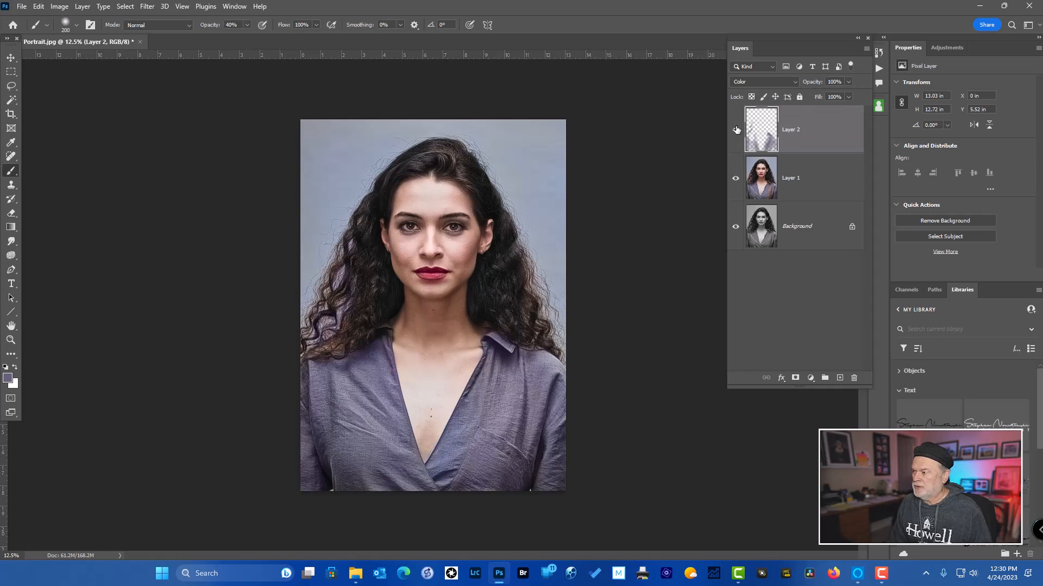
pyautogui.click(760, 82)
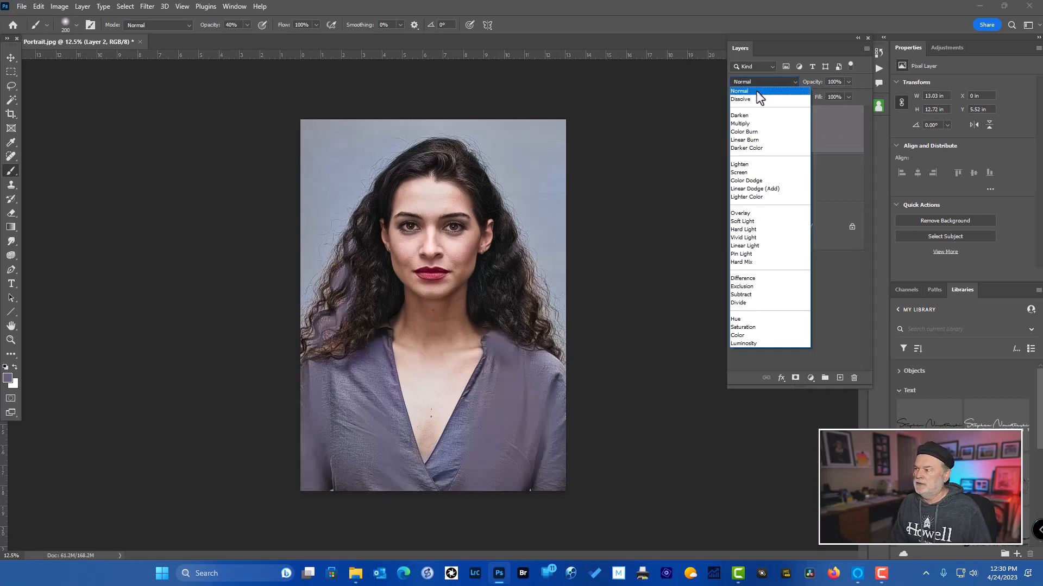
pyautogui.click(750, 335)
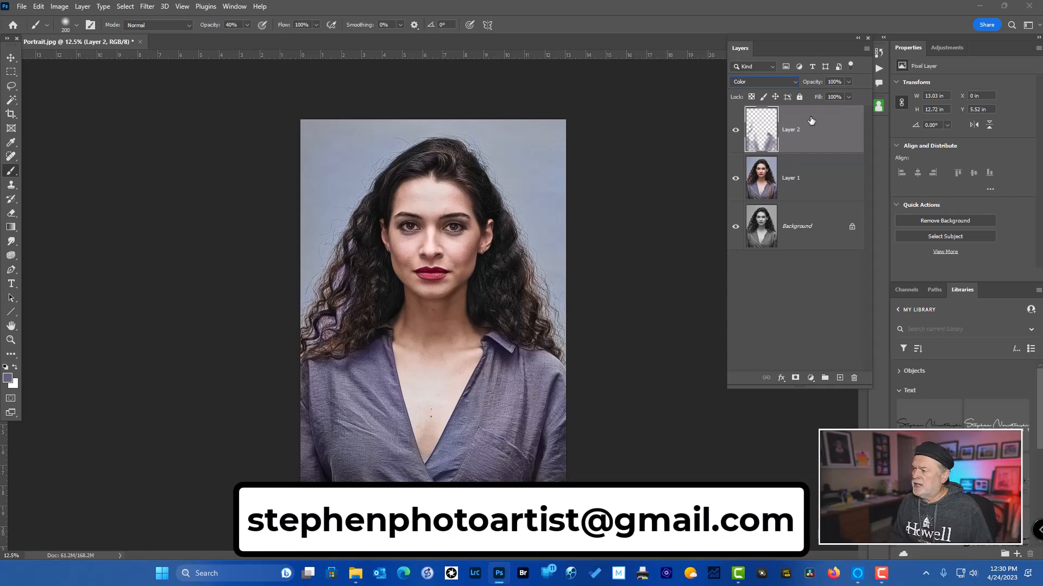
# Merge Layer 2 and Layer 1 into a single layer
pyautogui.click(817, 172)
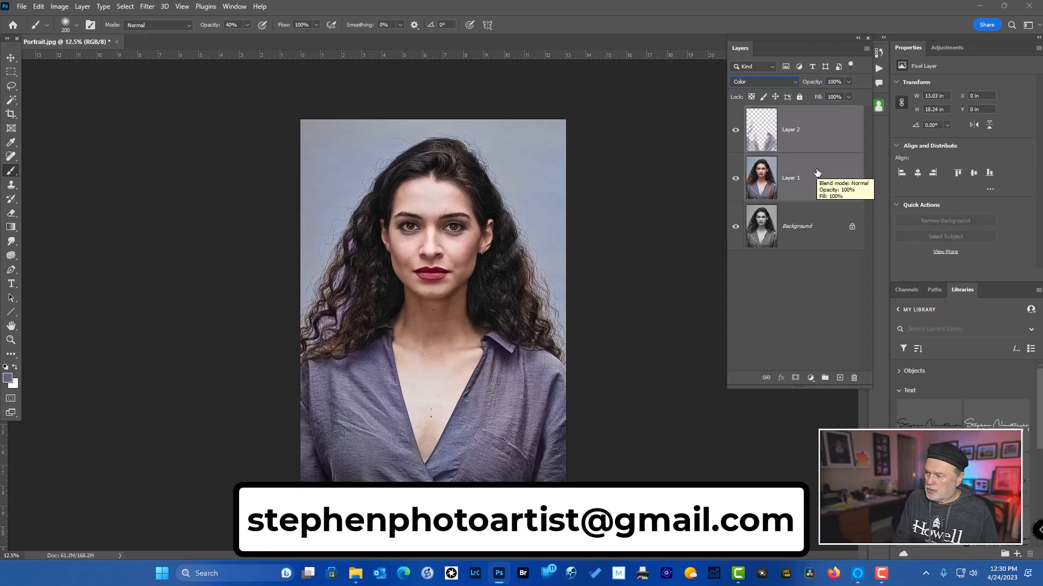
pyautogui.hotkey('ctrl', 'e')
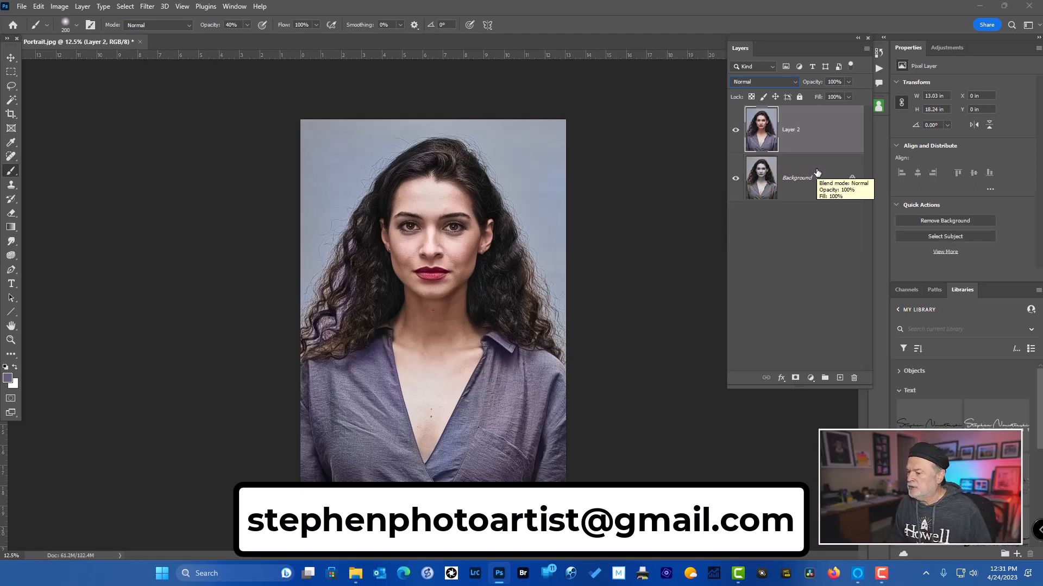
# Compare the merged color layer with the black-and-white background by toggling its visibility
pyautogui.click(736, 129)
pyautogui.click(736, 129)
pyautogui.click(736, 129)
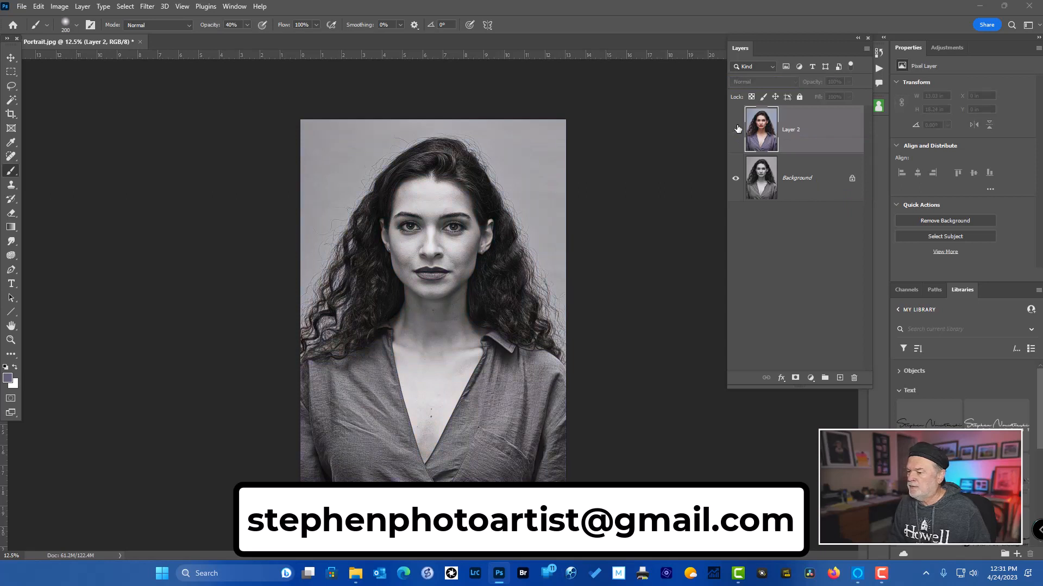
pyautogui.click(736, 129)
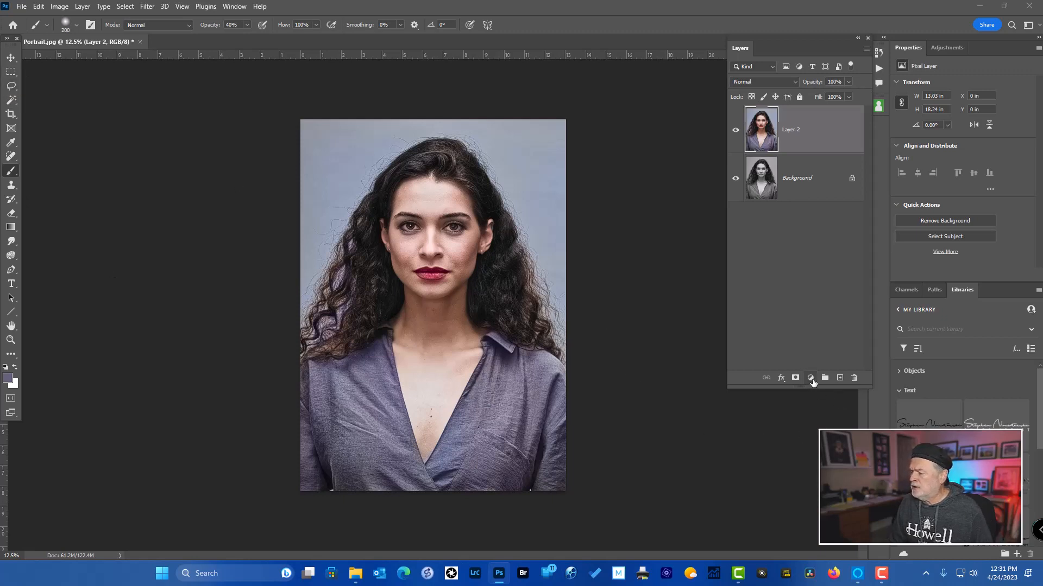
# Try a Hue/Saturation adjustment on the whole image with hue -5 and saturation +19, and delete the adjustment layer
pyautogui.click(810, 378)
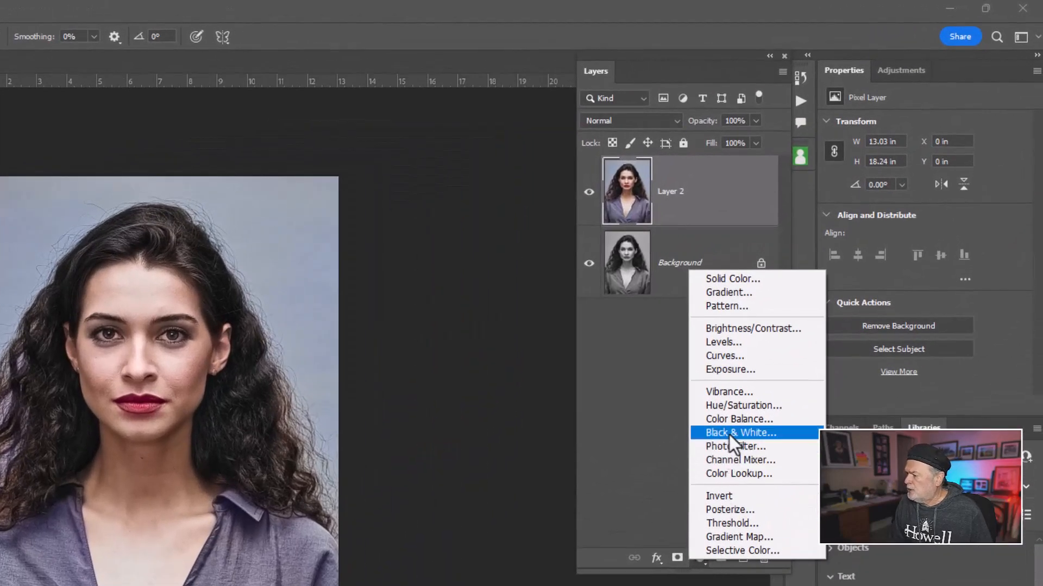
pyautogui.click(732, 407)
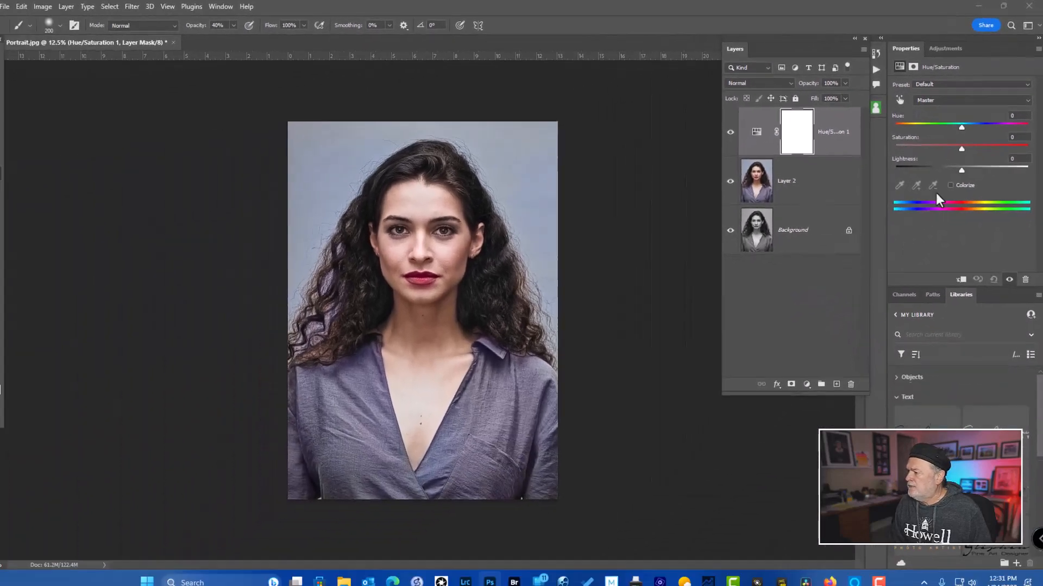
pyautogui.moveTo(964, 149); pyautogui.dragTo(971, 149)
pyautogui.moveTo(956, 184); pyautogui.dragTo(938, 158)
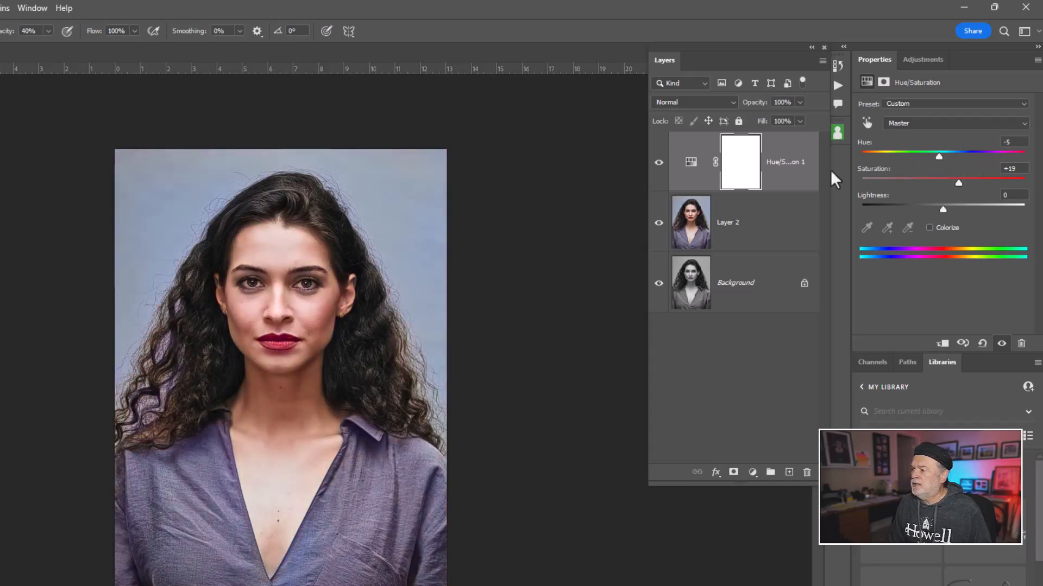
pyautogui.moveTo(696, 168); pyautogui.dragTo(805, 475)
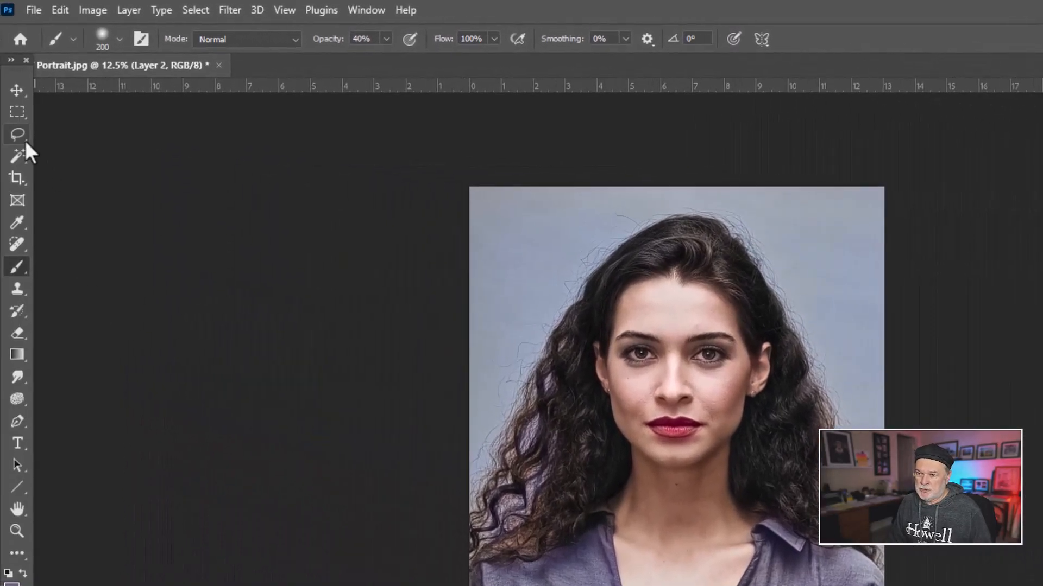
# Select the blouse with the Lasso tool and add a Hue/Saturation adjustment layer masked to that selection
pyautogui.click(22, 137)
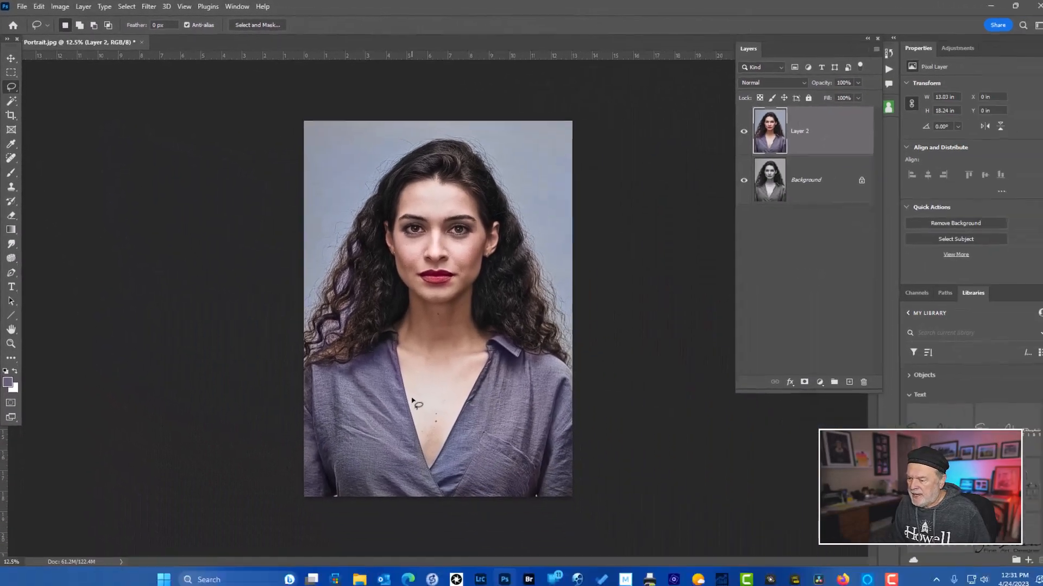
pyautogui.moveTo(410, 395)
pyautogui.mouseDown()
pyautogui.moveTo(403, 353)
pyautogui.moveTo(376, 332)
pyautogui.moveTo(315, 352)
pyautogui.moveTo(273, 455)
pyautogui.moveTo(358, 529)
pyautogui.moveTo(575, 517)
pyautogui.moveTo(597, 462)
pyautogui.moveTo(605, 389)
pyautogui.moveTo(582, 365)
pyautogui.moveTo(520, 333)
pyautogui.moveTo(486, 331)
pyautogui.moveTo(429, 452)
pyautogui.moveTo(404, 387)
pyautogui.mouseUp()
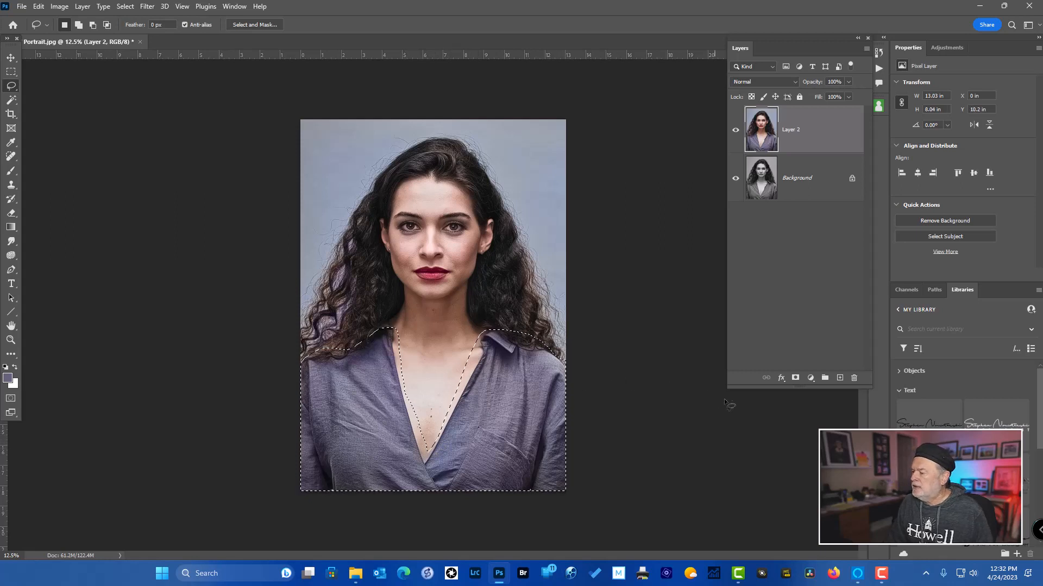
pyautogui.click(811, 378)
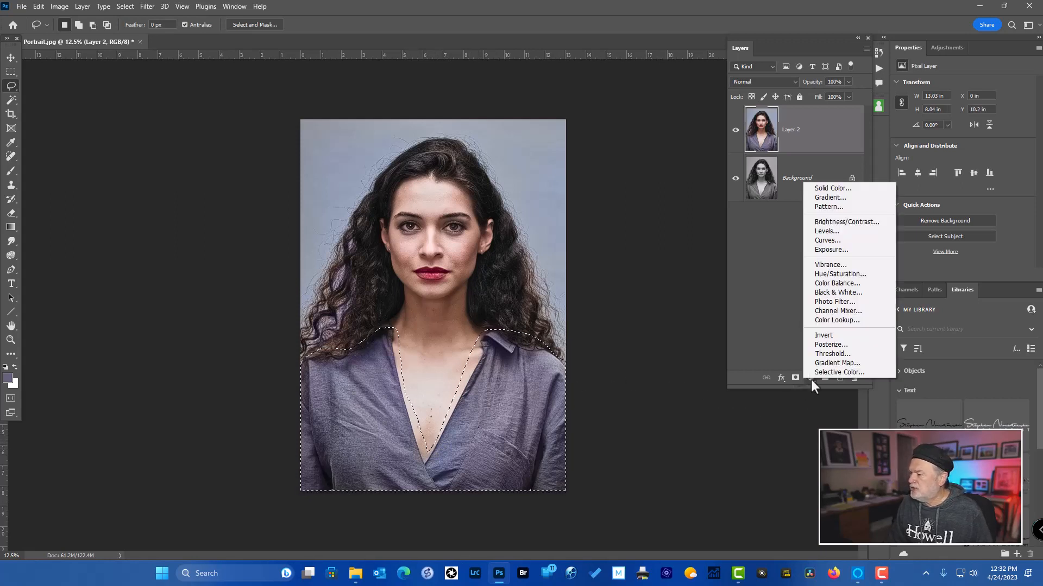
pyautogui.click(837, 274)
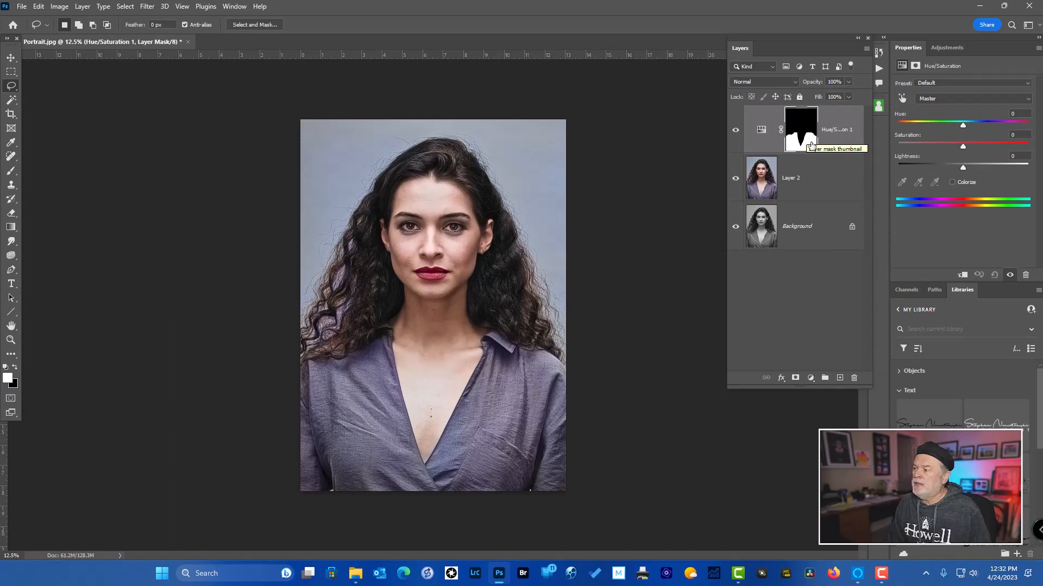
# Starting from the Reds range, sample the blouse fabric with the Hue/Saturation eyedropper and set the sampled range's saturation to -100
pyautogui.press('ctrl')
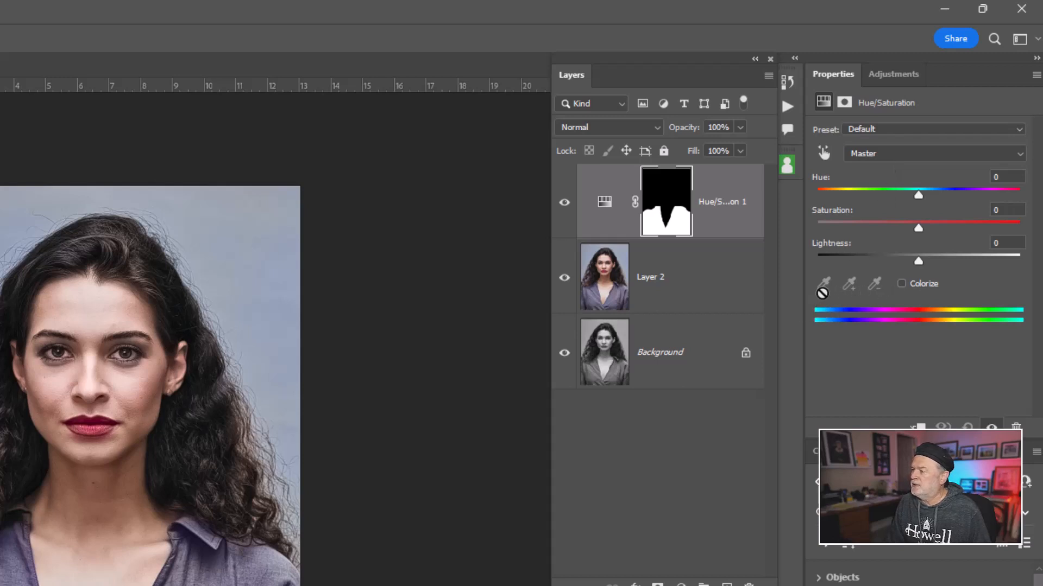
pyautogui.click(877, 157)
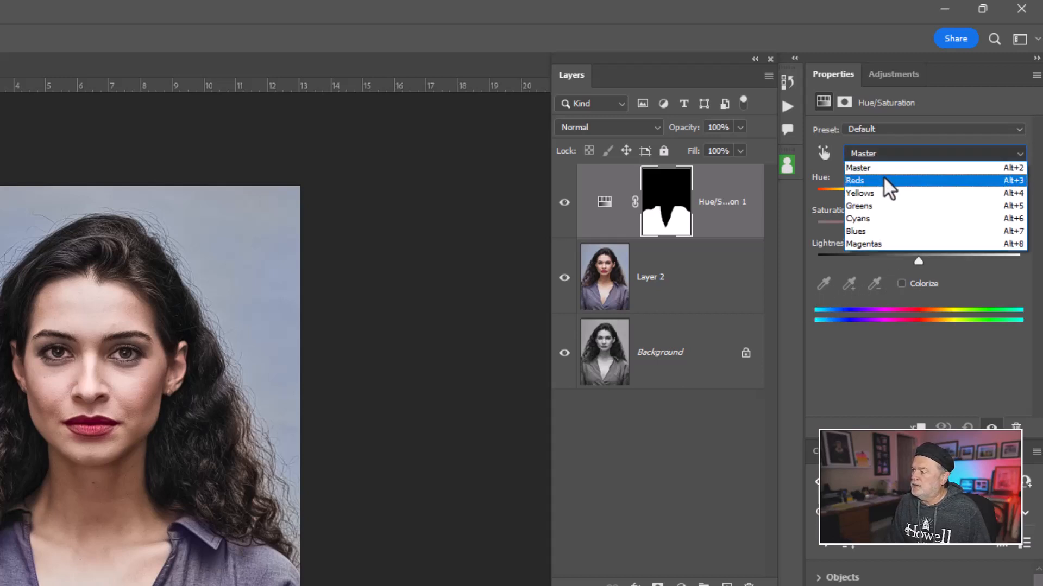
pyautogui.click(889, 193)
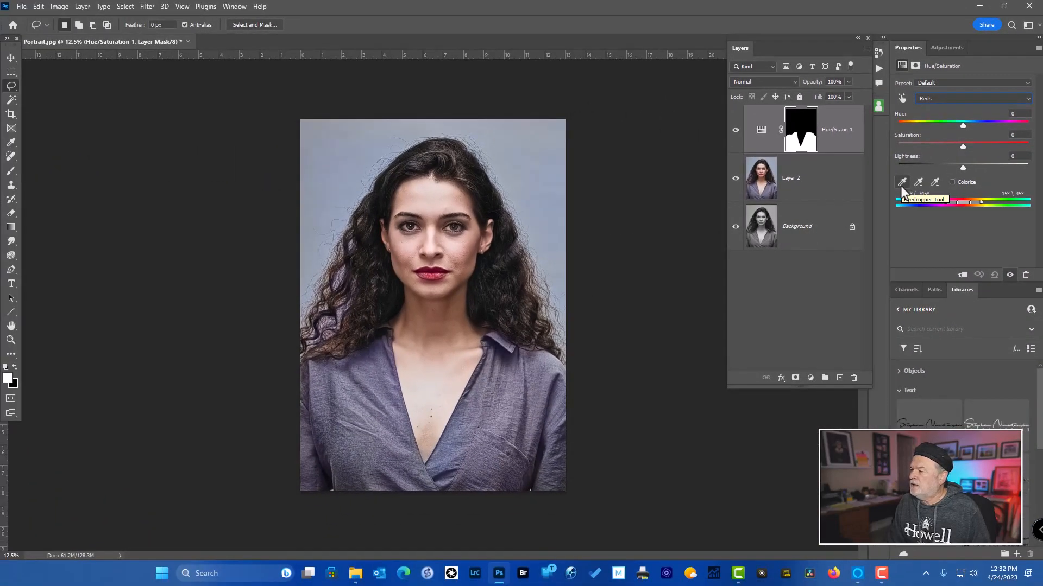
pyautogui.click(901, 183)
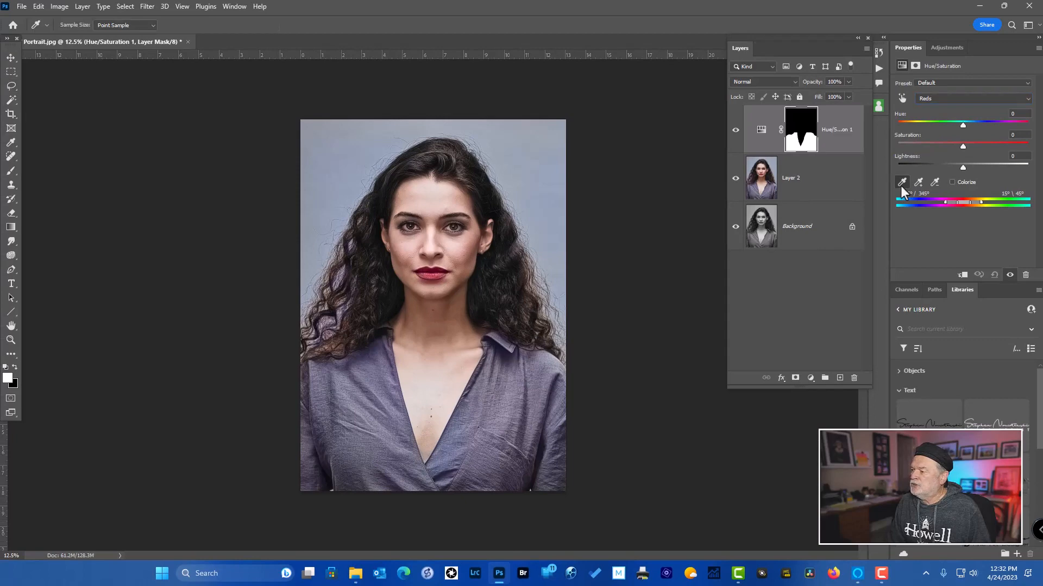
pyautogui.click(466, 419)
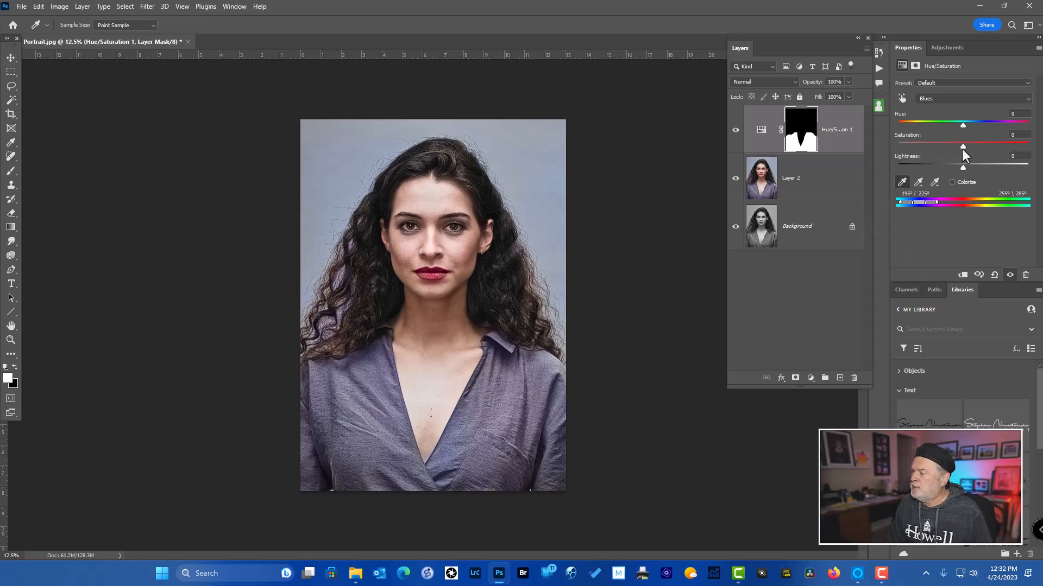
pyautogui.moveTo(961, 147); pyautogui.dragTo(893, 152)
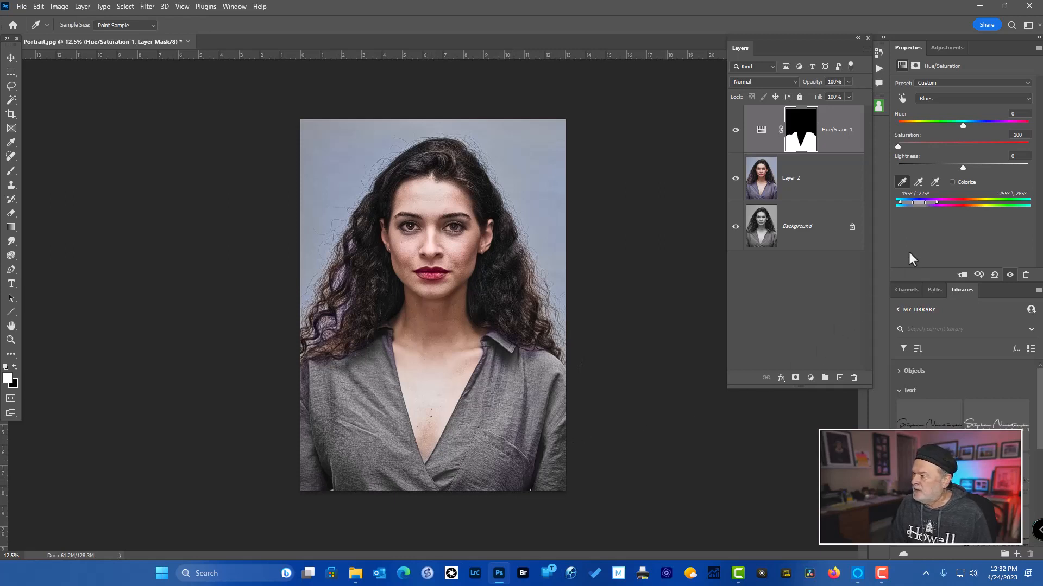
# Extend the targeted color range by sampling the remaining purple spots on the blouse's collar and shoulder
pyautogui.click(918, 182)
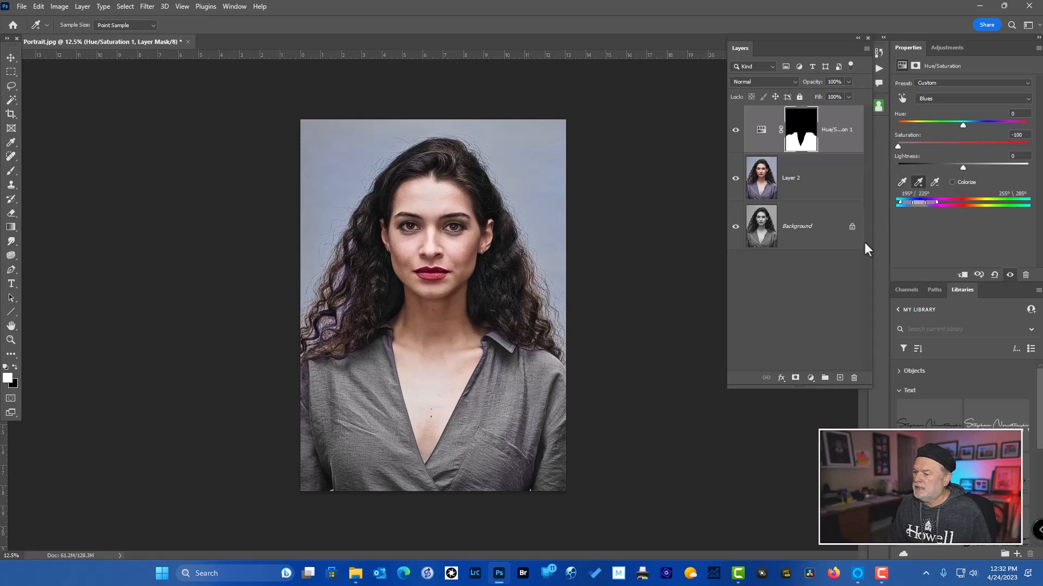
pyautogui.click(499, 337)
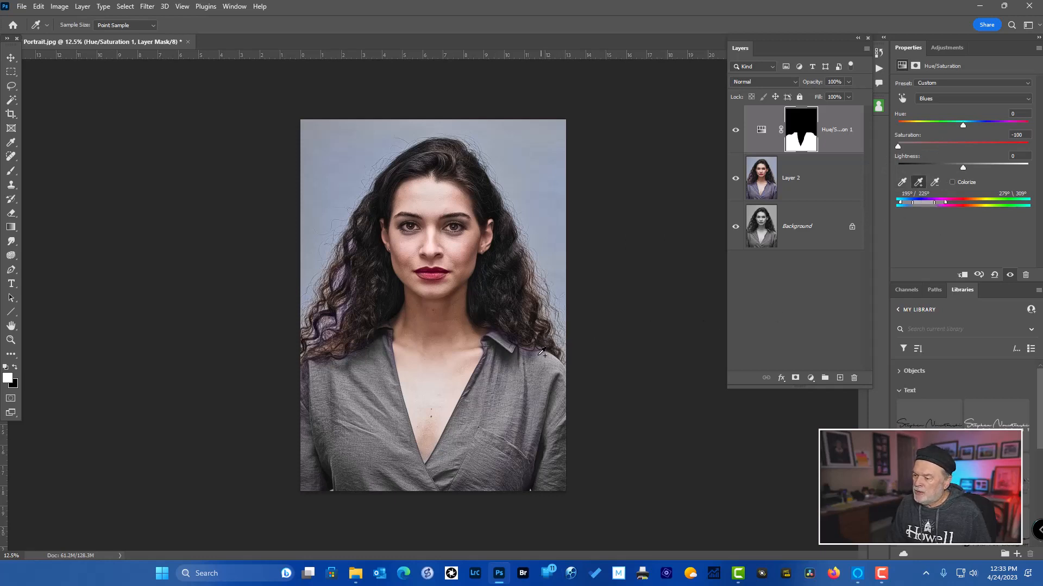
pyautogui.click(353, 351)
pyautogui.click(336, 352)
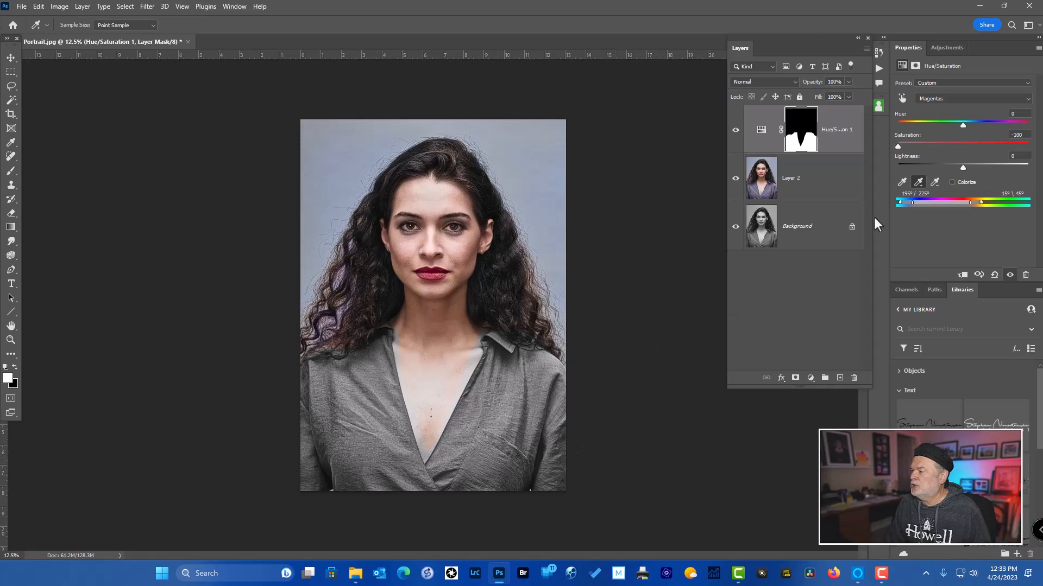
# Set the extended color range to hue -90 and saturation 0, and feather the adjustment's layer mask by 80.1 px
pyautogui.moveTo(900, 149); pyautogui.dragTo(956, 148)
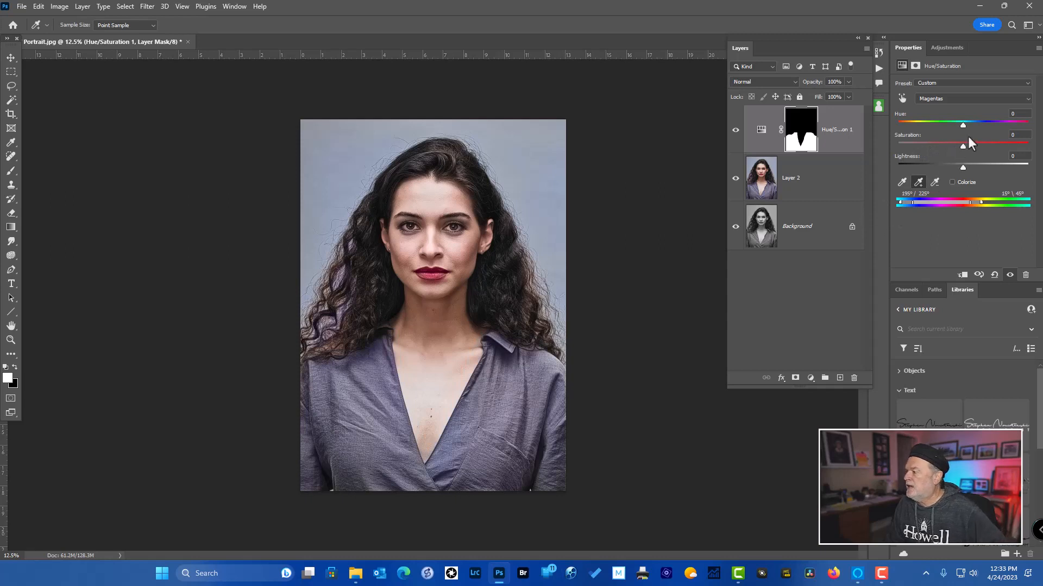
pyautogui.moveTo(959, 127); pyautogui.dragTo(921, 129)
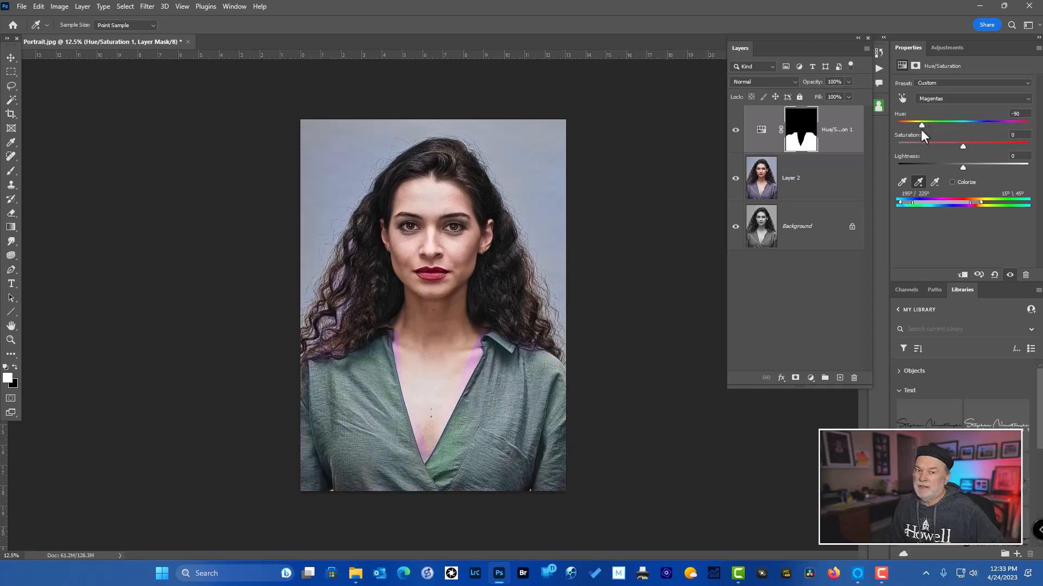
pyautogui.click(802, 135)
pyautogui.moveTo(898, 156); pyautogui.dragTo(976, 158)
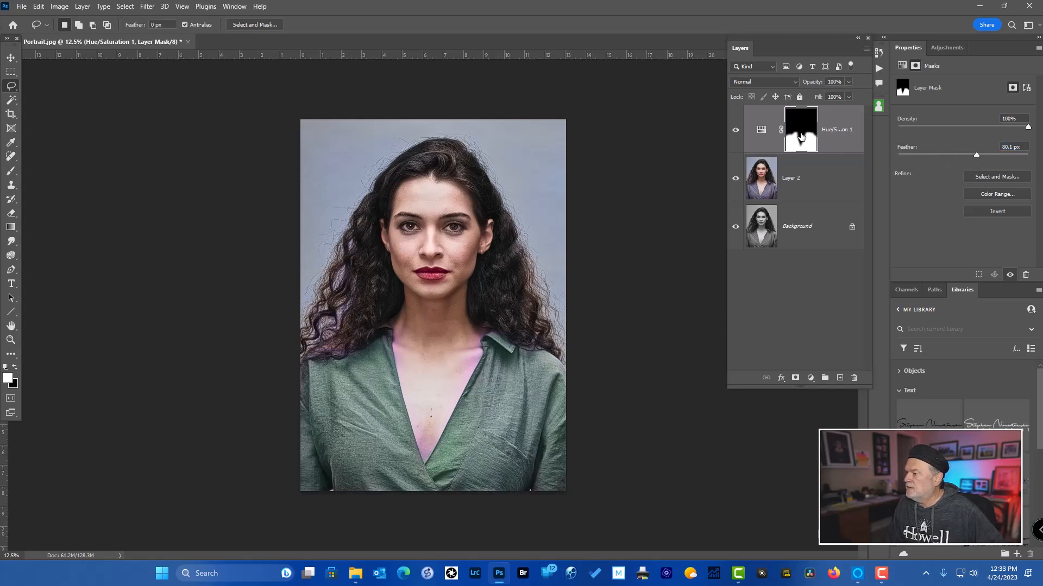
# Set the Master range of the Hue/Saturation layer to hue +12, saturation -42 and lightness -6
pyautogui.click(763, 135)
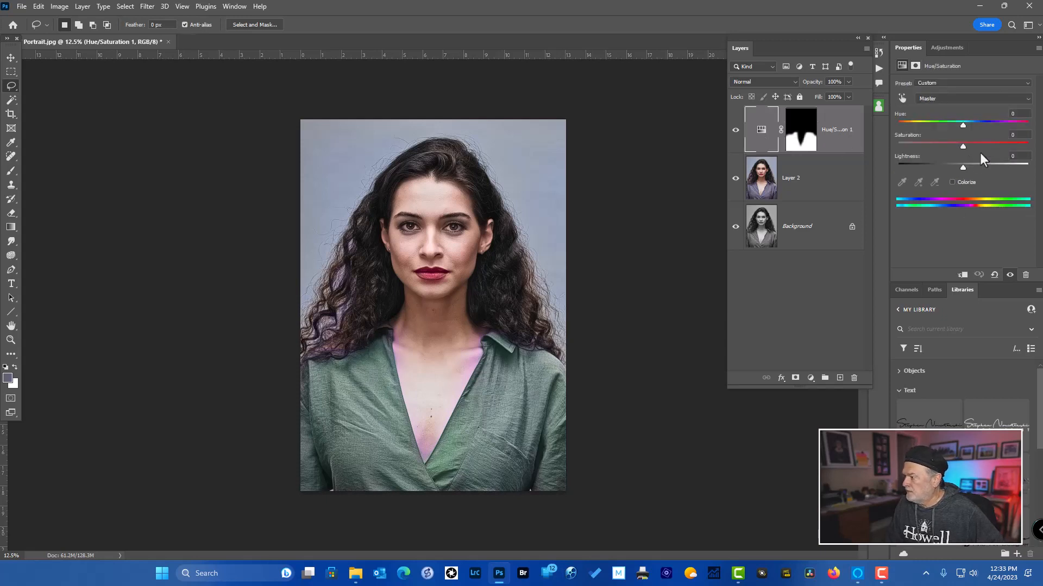
pyautogui.moveTo(960, 127)
pyautogui.mouseDown()
pyautogui.moveTo(937, 135)
pyautogui.moveTo(937, 149)
pyautogui.moveTo(1026, 146)
pyautogui.moveTo(933, 148)
pyautogui.moveTo(979, 146)
pyautogui.moveTo(928, 146)
pyautogui.moveTo(921, 131)
pyautogui.moveTo(969, 135)
pyautogui.mouseUp()
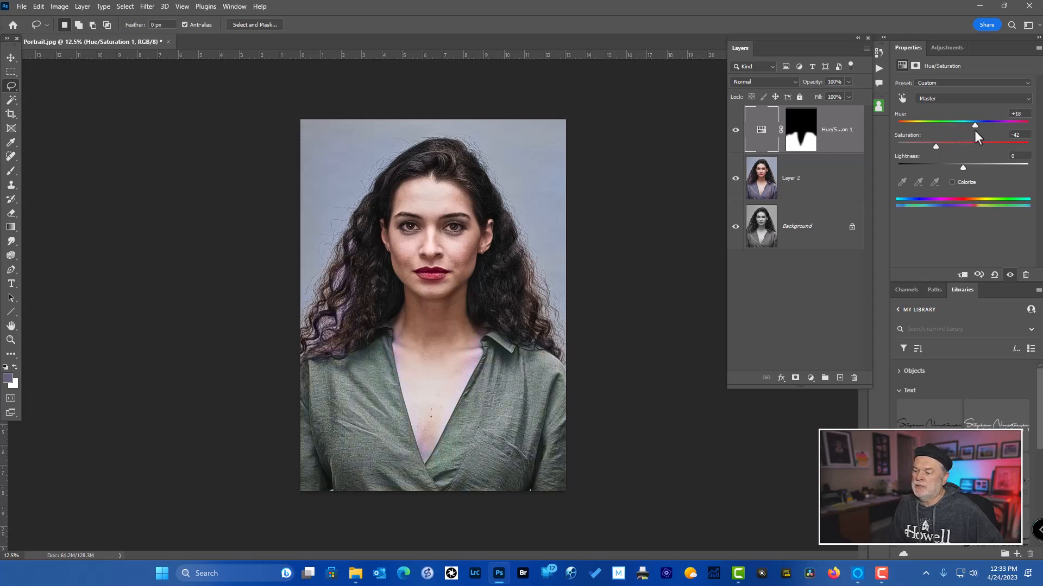
pyautogui.moveTo(969, 133); pyautogui.dragTo(958, 168)
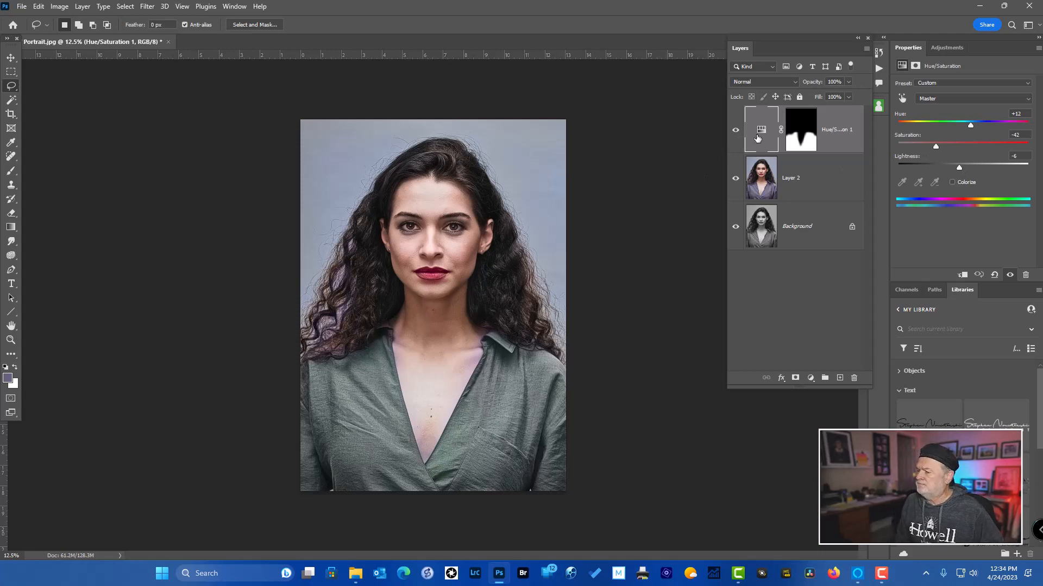
# Delete the masked Hue/Saturation layer and add a fresh Hue/Saturation adjustment layer above Layer 2
pyautogui.press('Delete')
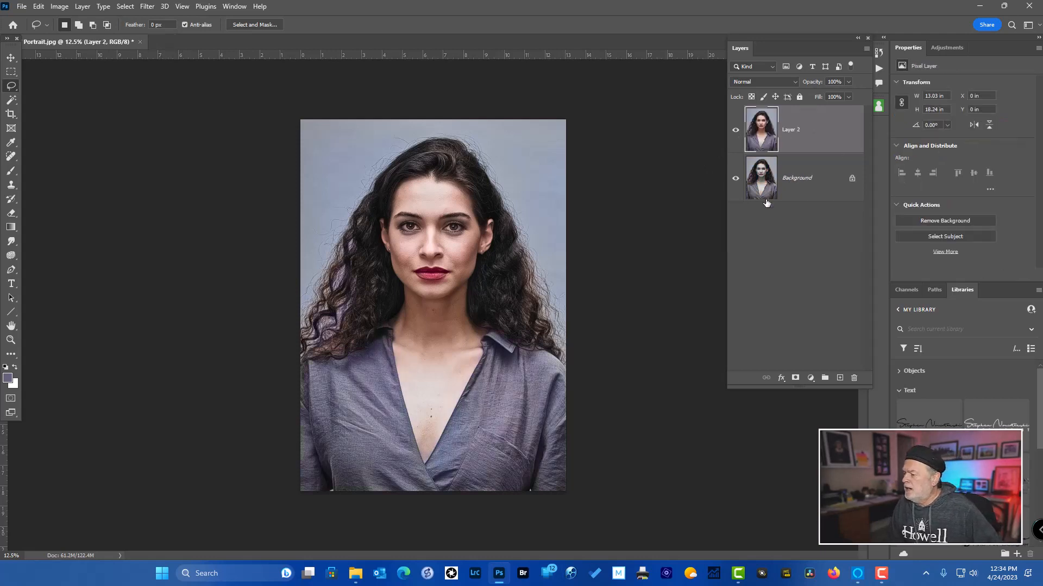
pyautogui.click(810, 379)
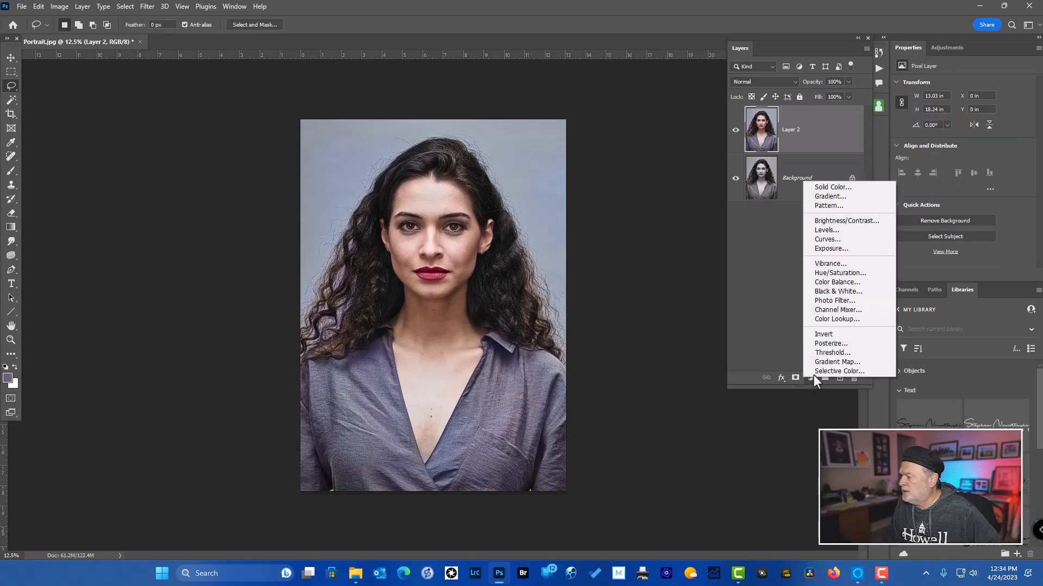
pyautogui.click(839, 274)
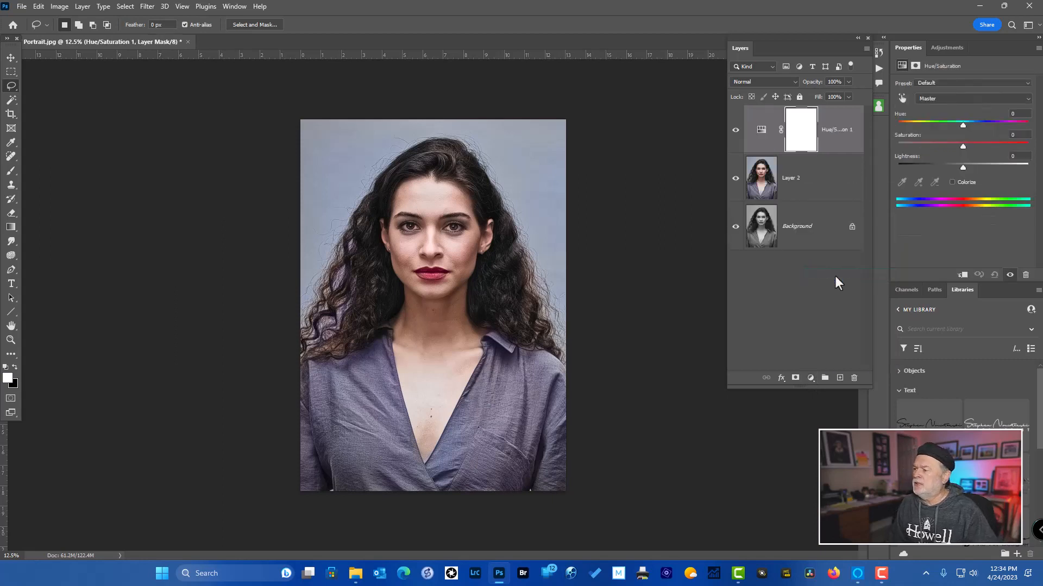
# With the mask overlay shown, paint the whole blouse black on the Hue/Saturation layer mask using the Brush tool
pyautogui.press('b')
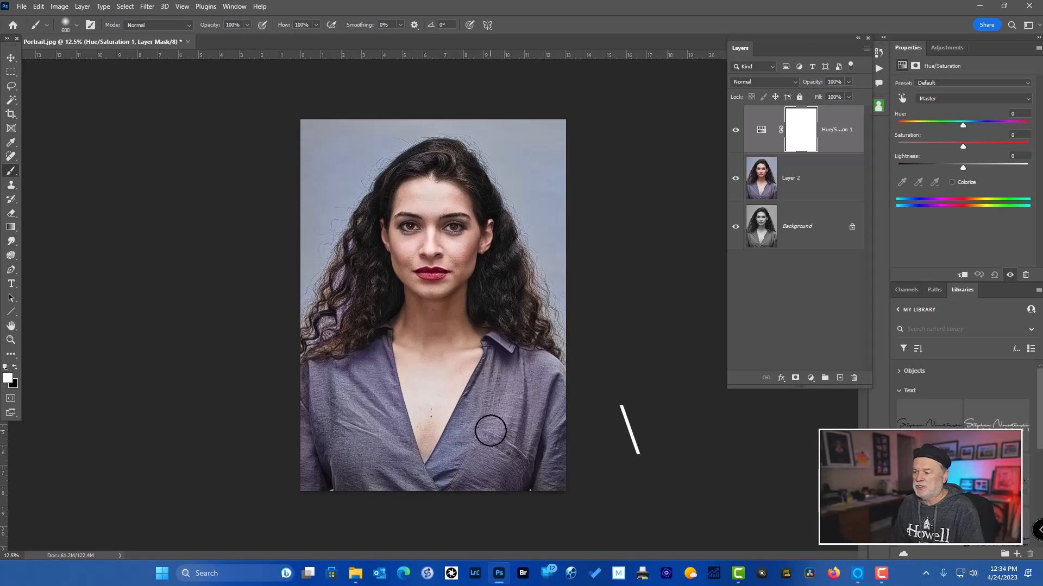
pyautogui.press('x')
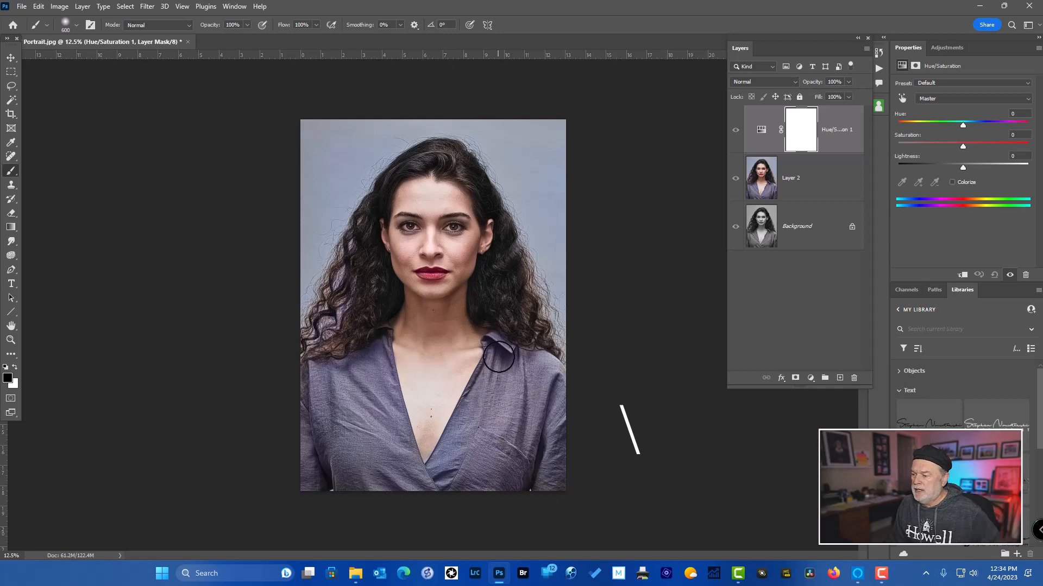
pyautogui.moveTo(497, 348)
pyautogui.mouseDown()
pyautogui.moveTo(549, 373)
pyautogui.moveTo(555, 388)
pyautogui.moveTo(545, 500)
pyautogui.moveTo(539, 390)
pyautogui.moveTo(487, 491)
pyautogui.moveTo(495, 374)
pyautogui.moveTo(432, 487)
pyautogui.moveTo(512, 374)
pyautogui.moveTo(484, 462)
pyautogui.moveTo(486, 422)
pyautogui.moveTo(454, 494)
pyautogui.moveTo(537, 383)
pyautogui.moveTo(522, 443)
pyautogui.moveTo(488, 493)
pyautogui.mouseUp()
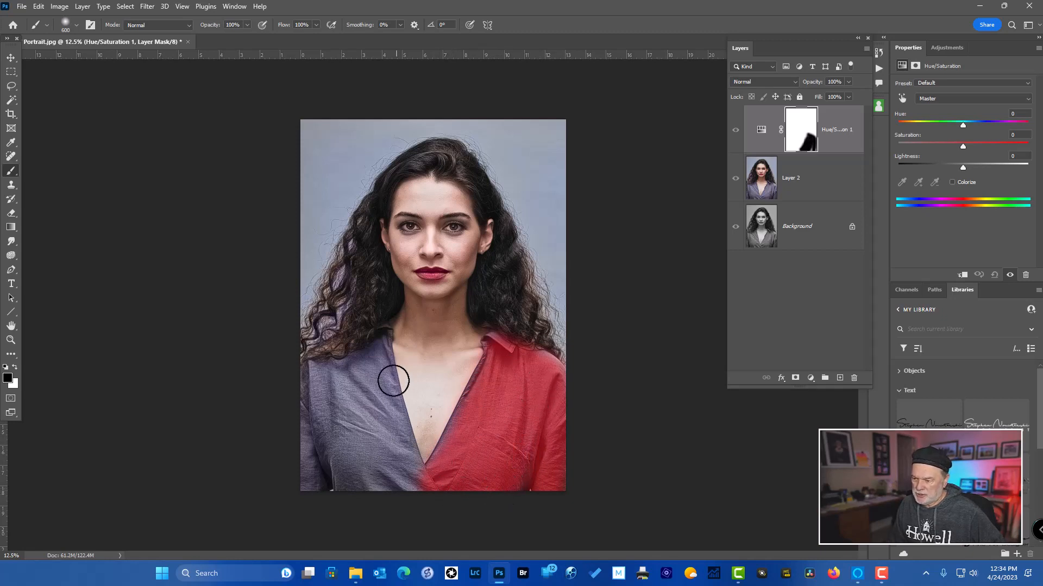
pyautogui.moveTo(375, 354); pyautogui.dragTo(411, 491)
pyautogui.moveTo(363, 404)
pyautogui.mouseDown()
pyautogui.moveTo(366, 363)
pyautogui.moveTo(322, 365)
pyautogui.moveTo(308, 399)
pyautogui.moveTo(302, 501)
pyautogui.moveTo(327, 389)
pyautogui.moveTo(352, 508)
pyautogui.moveTo(344, 369)
pyautogui.moveTo(376, 504)
pyautogui.moveTo(358, 388)
pyautogui.moveTo(379, 489)
pyautogui.moveTo(372, 347)
pyautogui.moveTo(405, 471)
pyautogui.moveTo(415, 385)
pyautogui.moveTo(397, 412)
pyautogui.mouseUp()
# Refine the painted mask along the neckline, collar and blouse edges, using white over the skin and black over the fabric
pyautogui.press('x')
pyautogui.moveTo(414, 366); pyautogui.dragTo(425, 424)
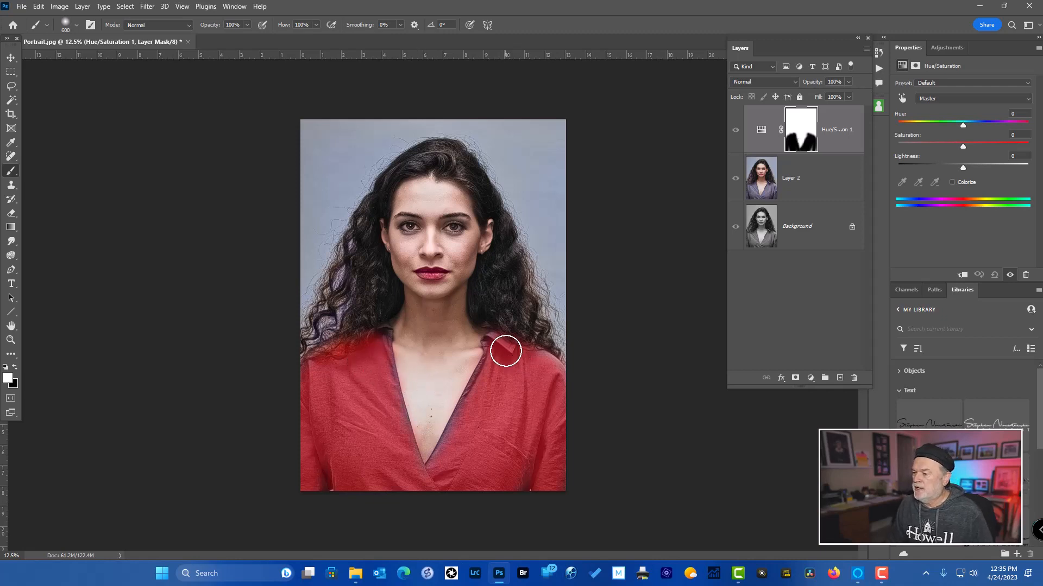
pyautogui.moveTo(500, 348)
pyautogui.mouseDown()
pyautogui.moveTo(549, 372)
pyautogui.moveTo(514, 349)
pyautogui.moveTo(549, 367)
pyautogui.moveTo(521, 372)
pyautogui.moveTo(500, 347)
pyautogui.moveTo(512, 356)
pyautogui.moveTo(503, 349)
pyautogui.moveTo(505, 377)
pyautogui.moveTo(461, 433)
pyautogui.moveTo(442, 473)
pyautogui.moveTo(450, 469)
pyautogui.mouseUp()
pyautogui.press('x')
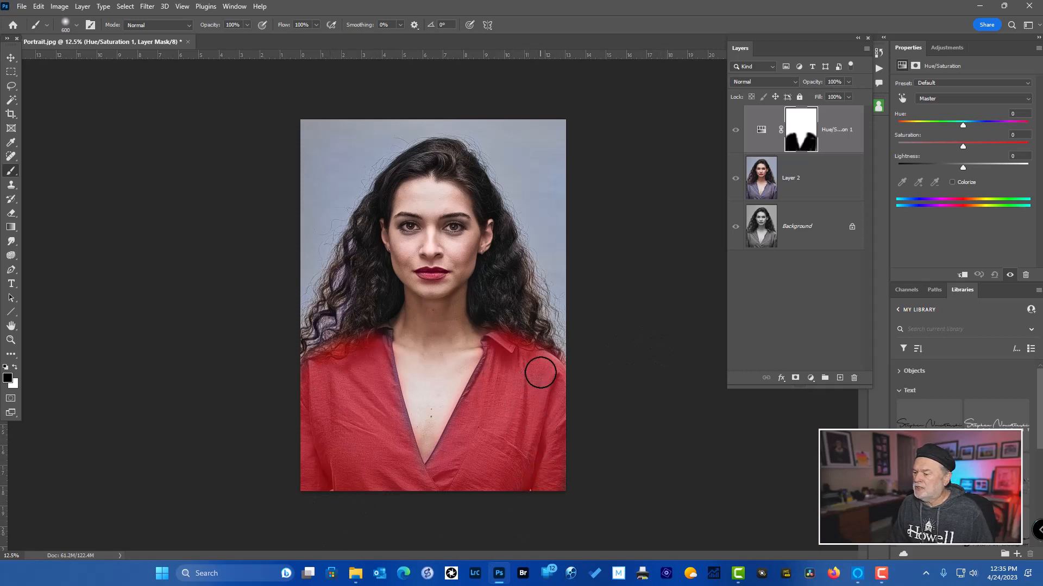
pyautogui.click(534, 488)
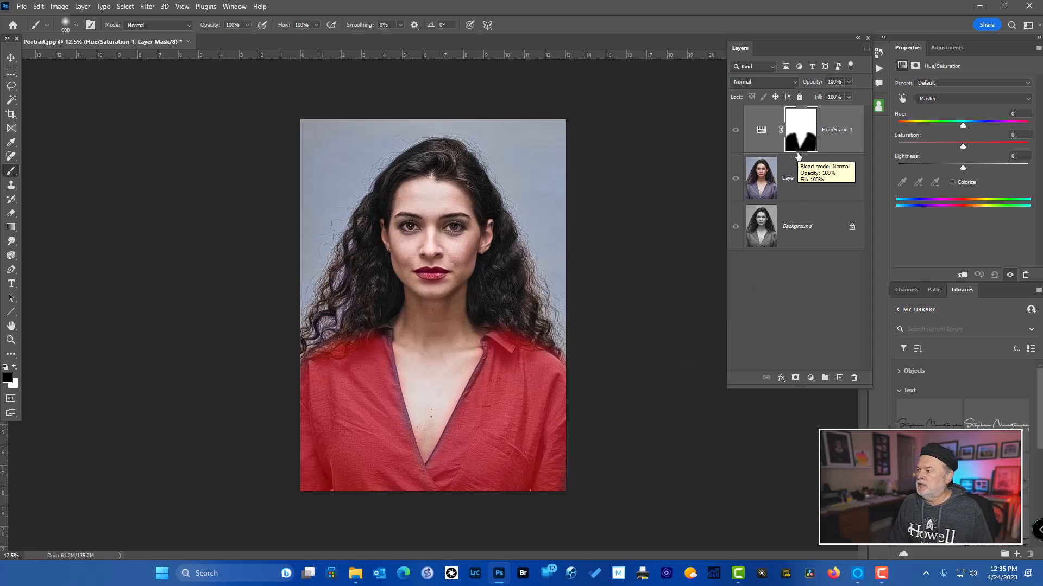
# Invert the Hue/Saturation layer mask so that the adjustment affects only the blouse, and hide the mask overlay
pyautogui.moveTo(960, 144)
pyautogui.mouseDown()
pyautogui.moveTo(986, 141)
pyautogui.moveTo(944, 151)
pyautogui.moveTo(1015, 144)
pyautogui.moveTo(961, 149)
pyautogui.mouseUp()
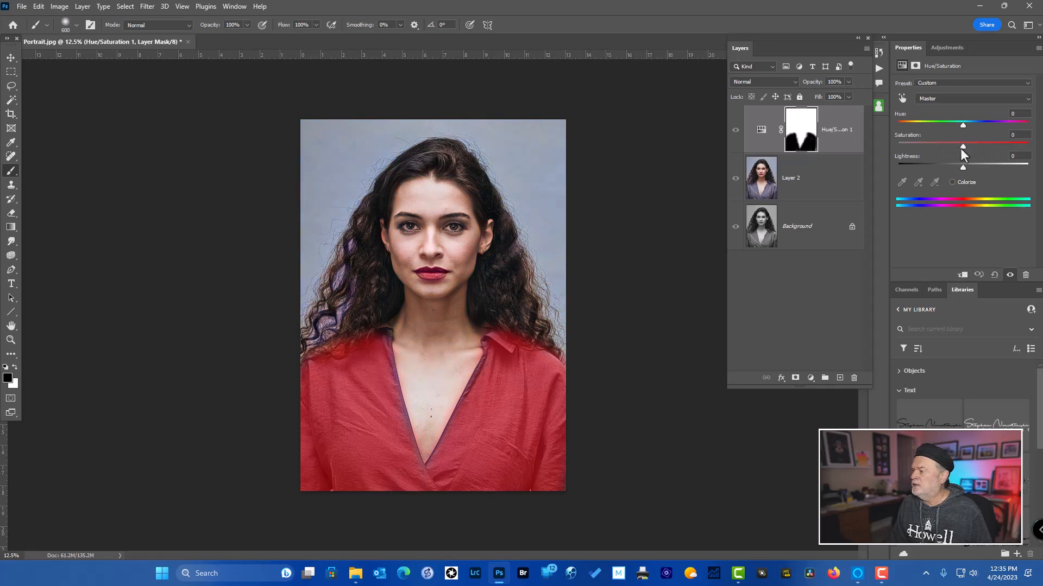
pyautogui.click(809, 143)
pyautogui.click(809, 143)
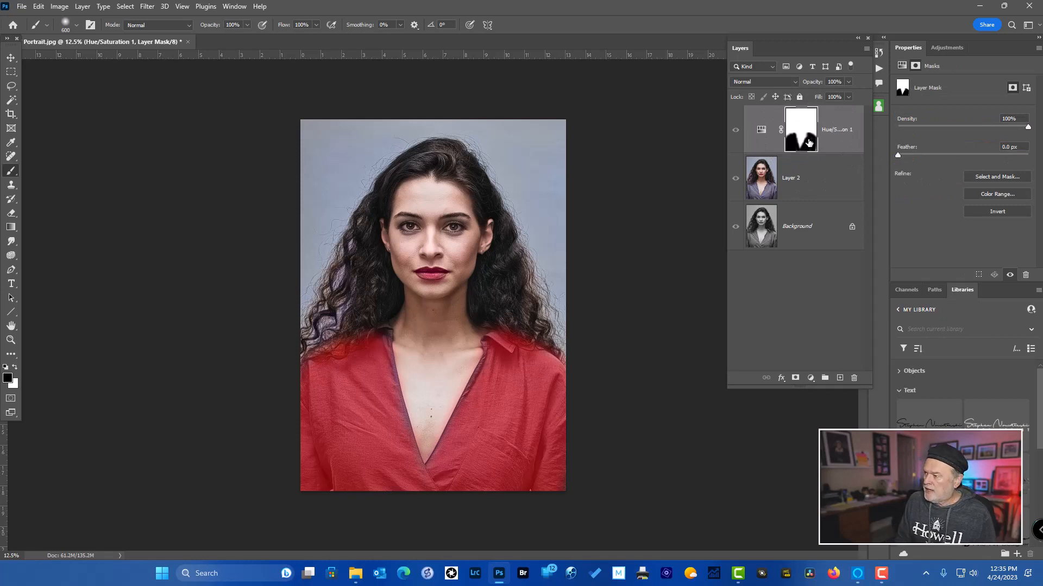
pyautogui.hotkey('ctrl', 'i')
pyautogui.press('\\')
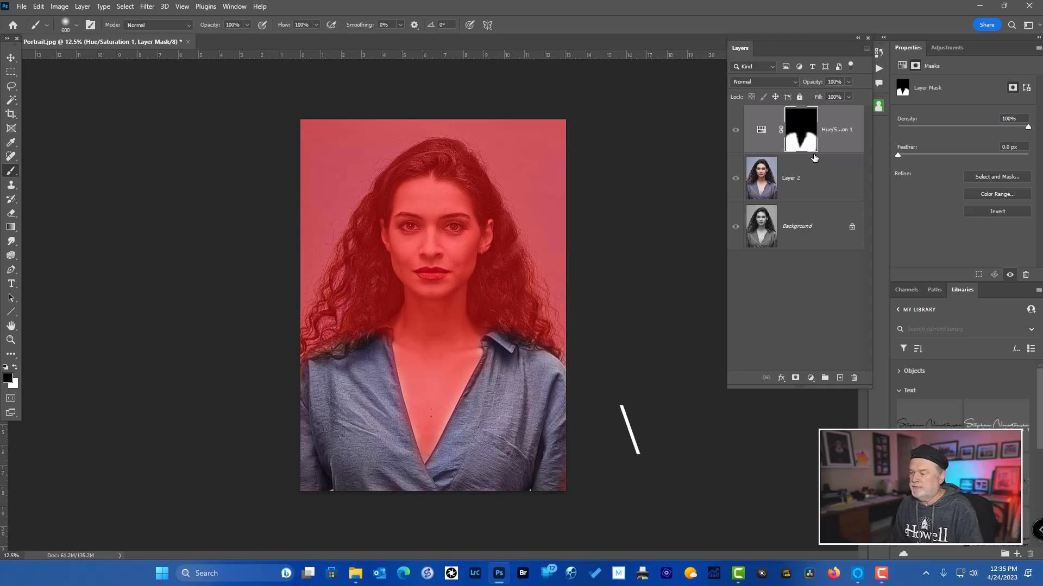
pyautogui.press('\\')
pyautogui.press('x')
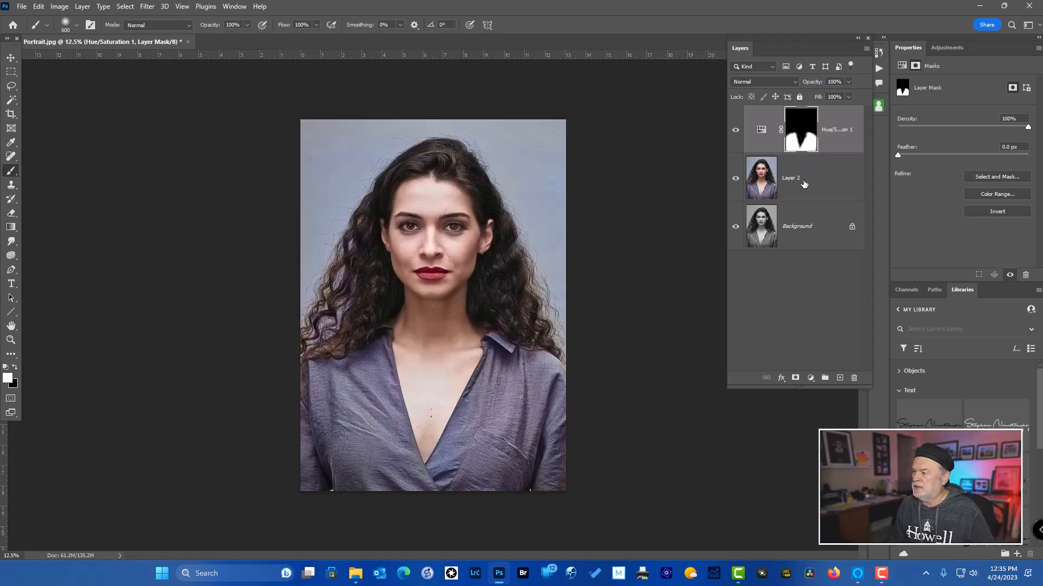
# Recolor the blouse with the masked Hue/Saturation adjustment, setting hue to +29 and saturation to +23
pyautogui.click(759, 131)
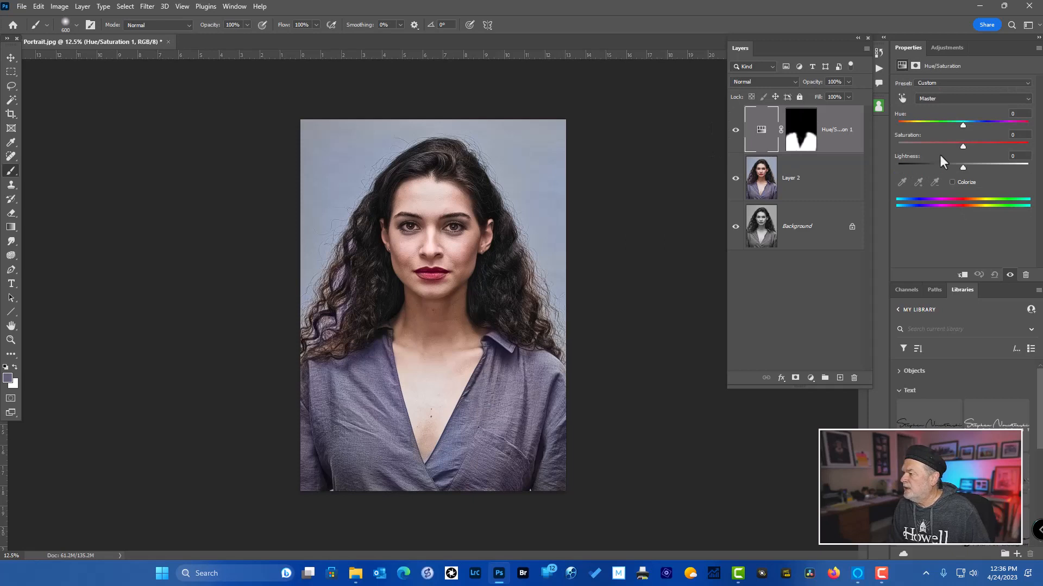
pyautogui.moveTo(962, 149); pyautogui.dragTo(962, 147)
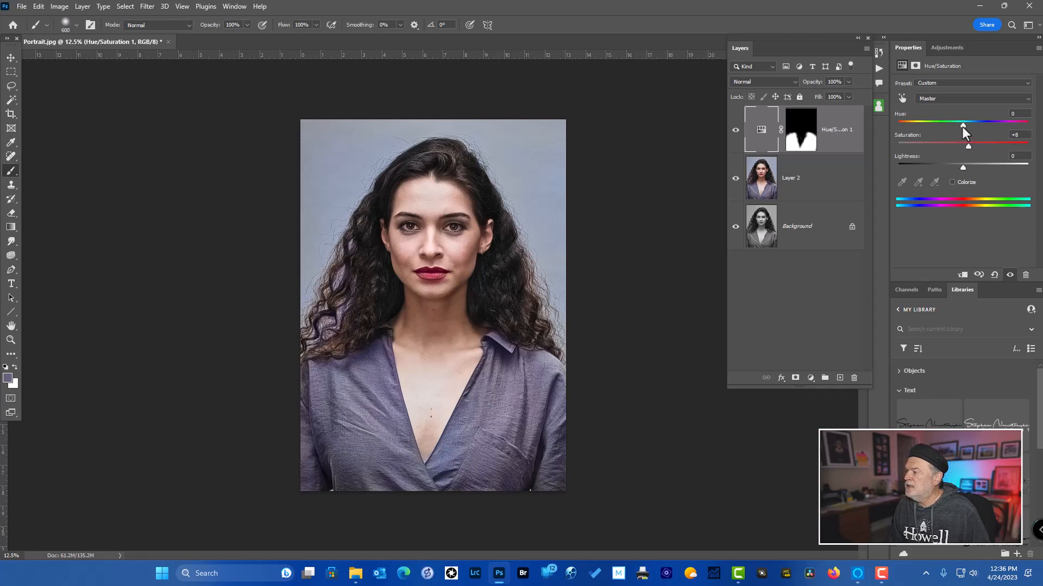
pyautogui.moveTo(956, 126); pyautogui.dragTo(982, 127)
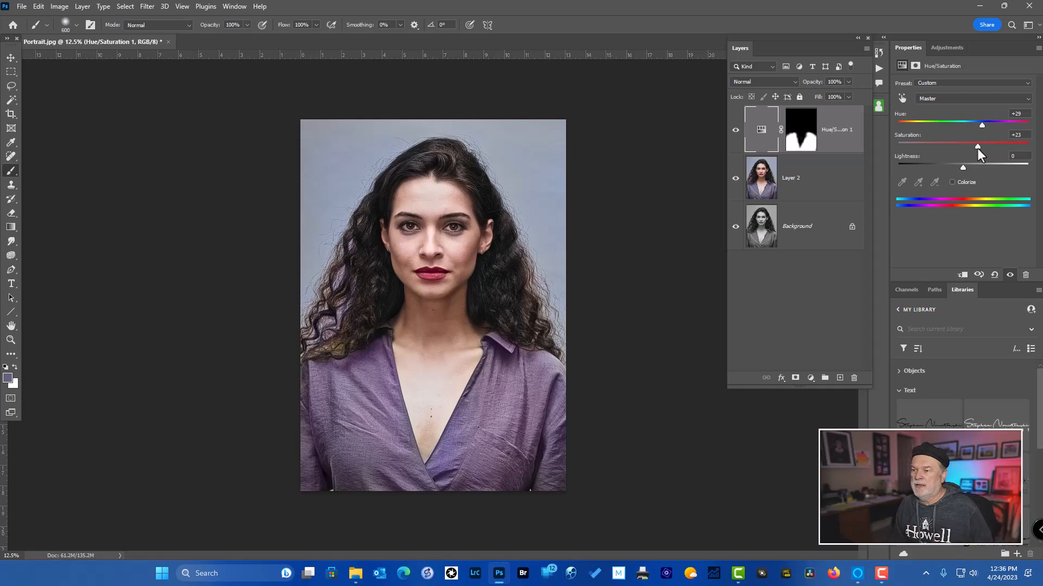
# Close the colorized portrait without saving and open B & W Afro-American.jpg from the Sample folder
pyautogui.click(169, 42)
pyautogui.click(533, 214)
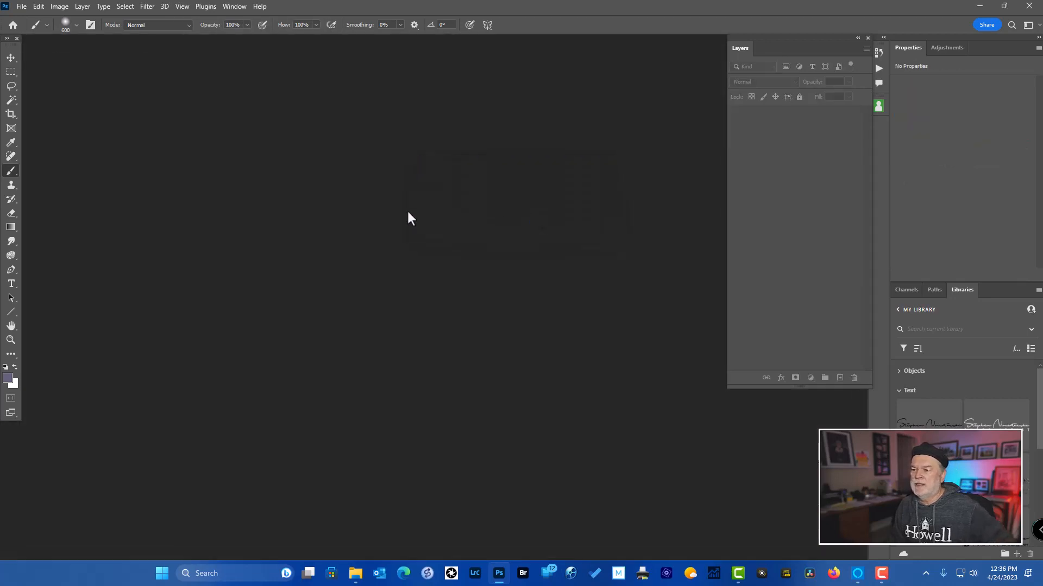
pyautogui.hotkey('ctrl', 'o')
pyautogui.click(164, 131)
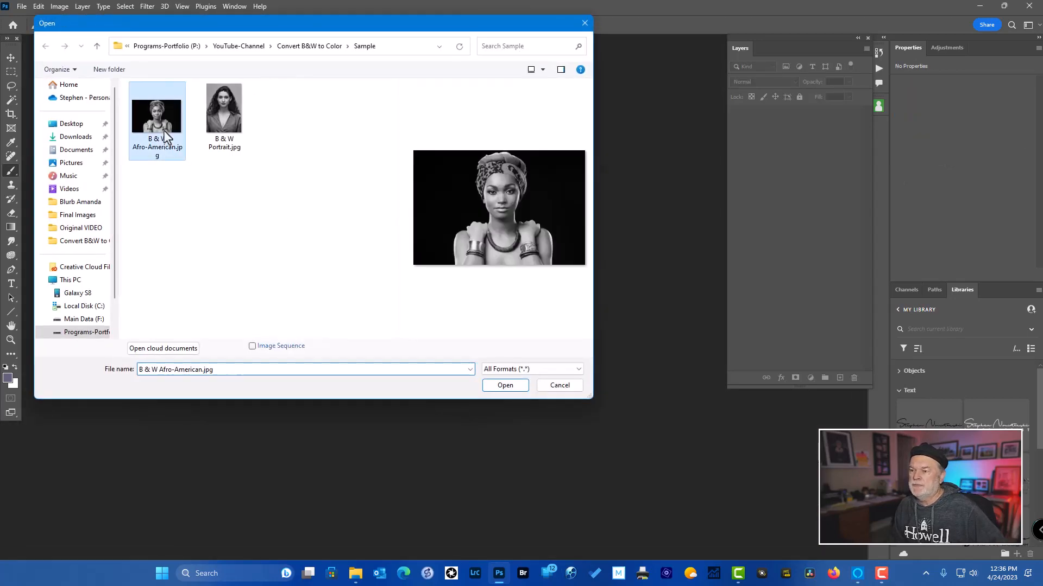
pyautogui.doubleClick(163, 132)
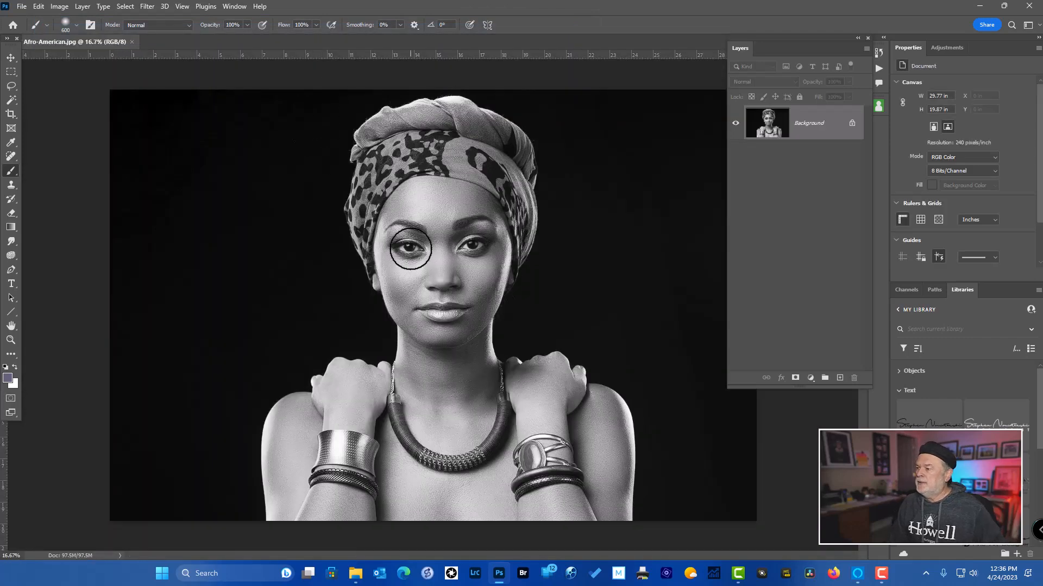
# Colorize the portrait with the Colorize neural filter, keeping automatic coloring and outputting the result to a new layer
pyautogui.click(147, 7)
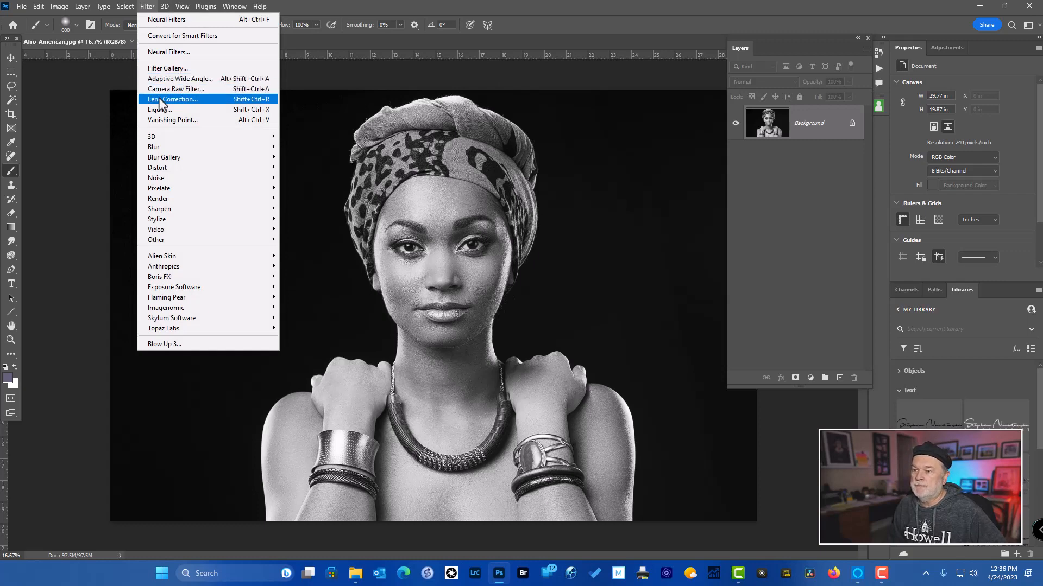
pyautogui.click(167, 52)
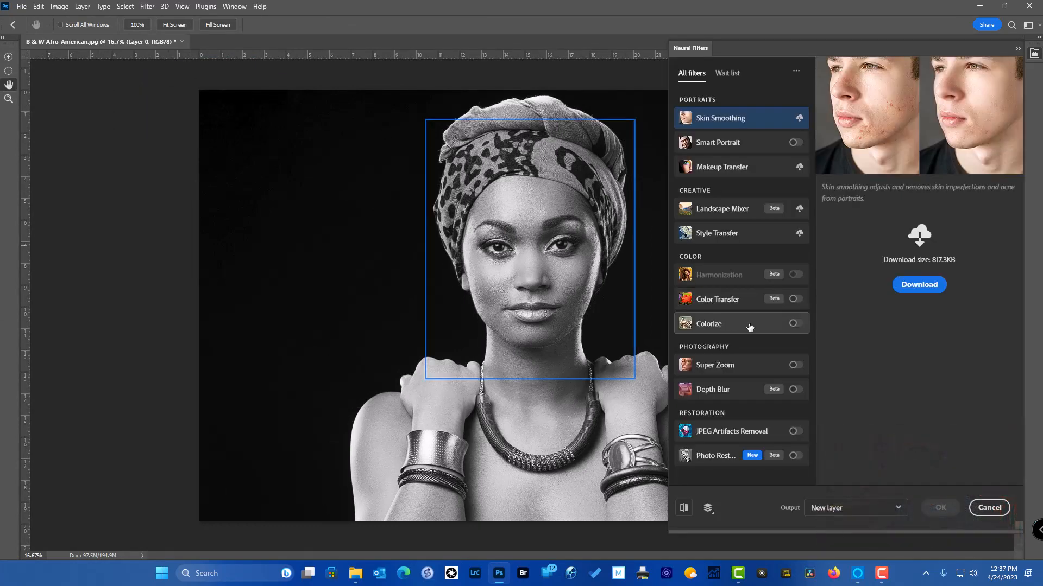
pyautogui.click(796, 325)
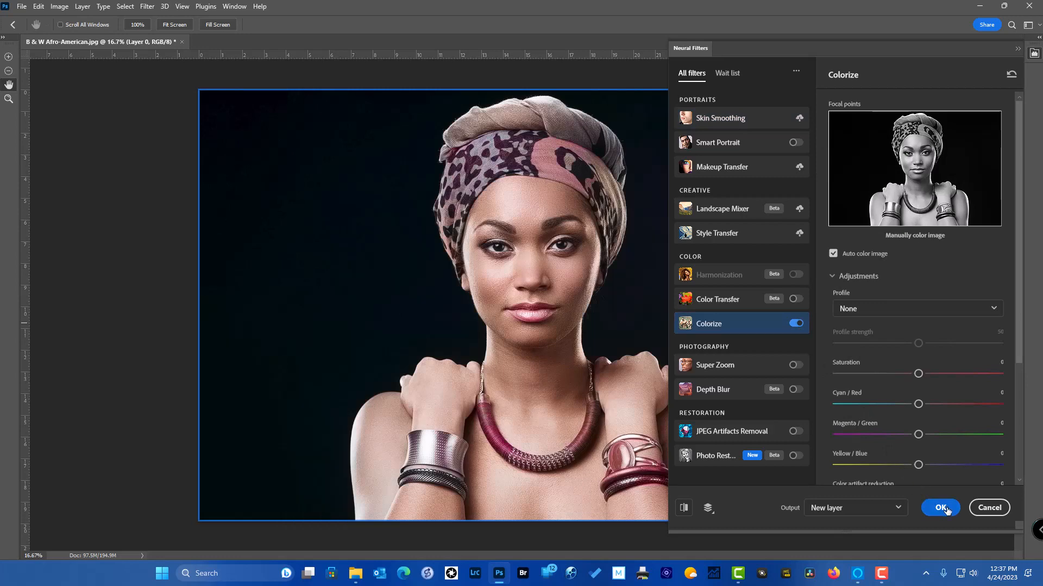
pyautogui.click(940, 508)
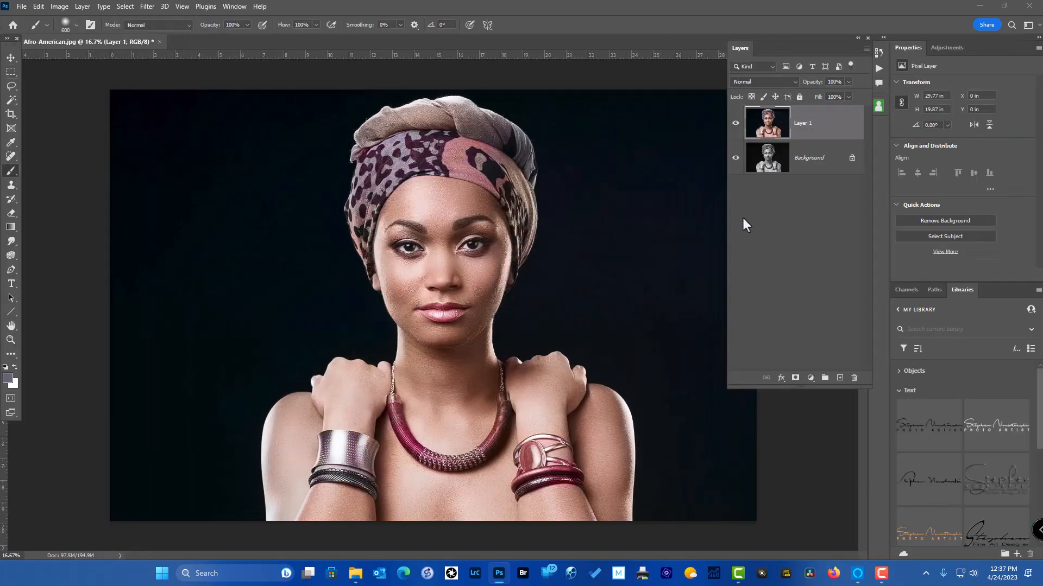
# Compare the colorized layer with the black-and-white original by toggling its visibility, leaving it visible
pyautogui.click(738, 126)
pyautogui.click(738, 124)
pyautogui.click(736, 123)
pyautogui.click(737, 124)
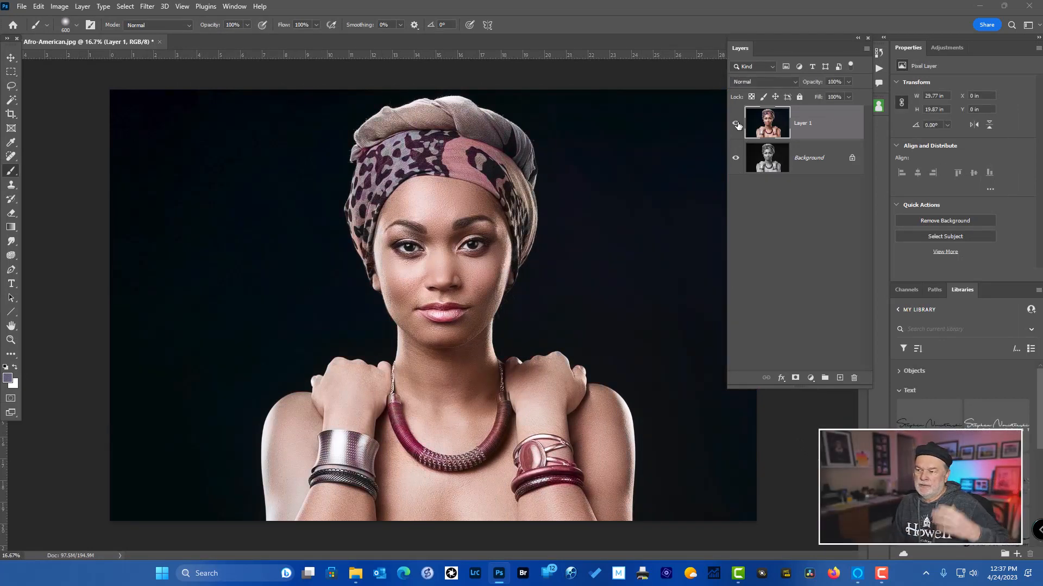
pyautogui.click(736, 124)
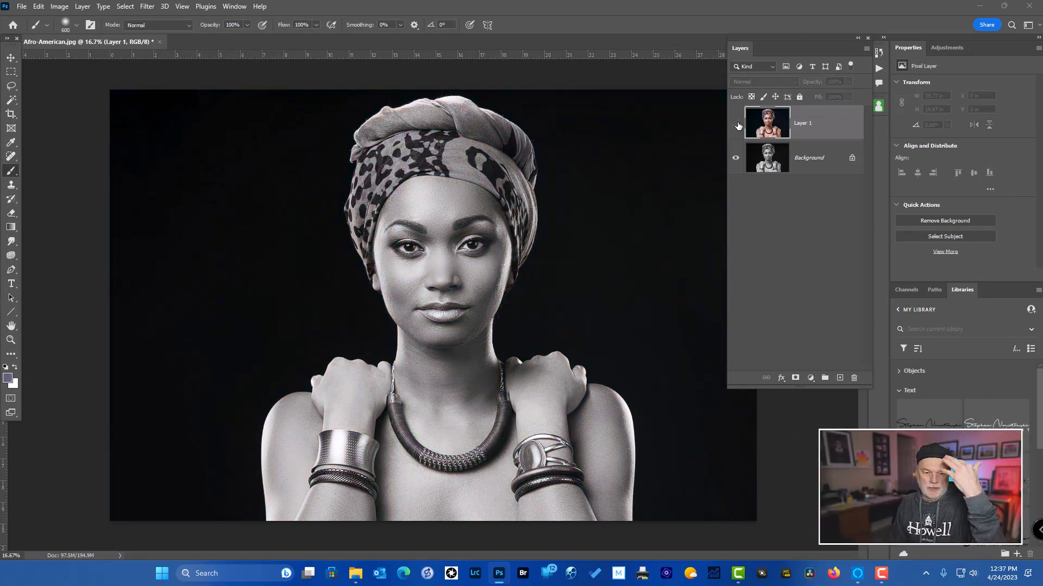
pyautogui.click(736, 125)
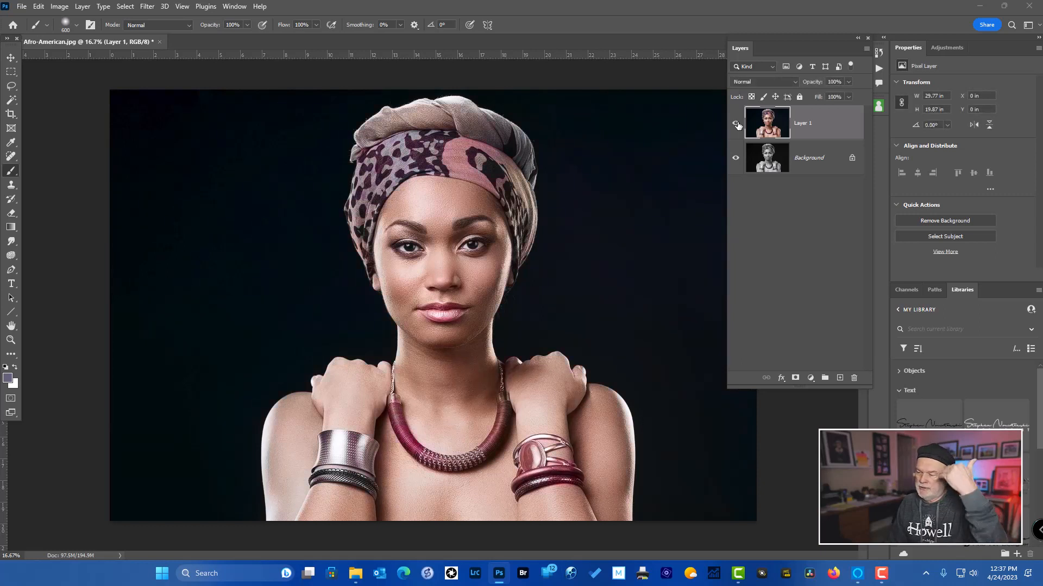
pyautogui.click(737, 124)
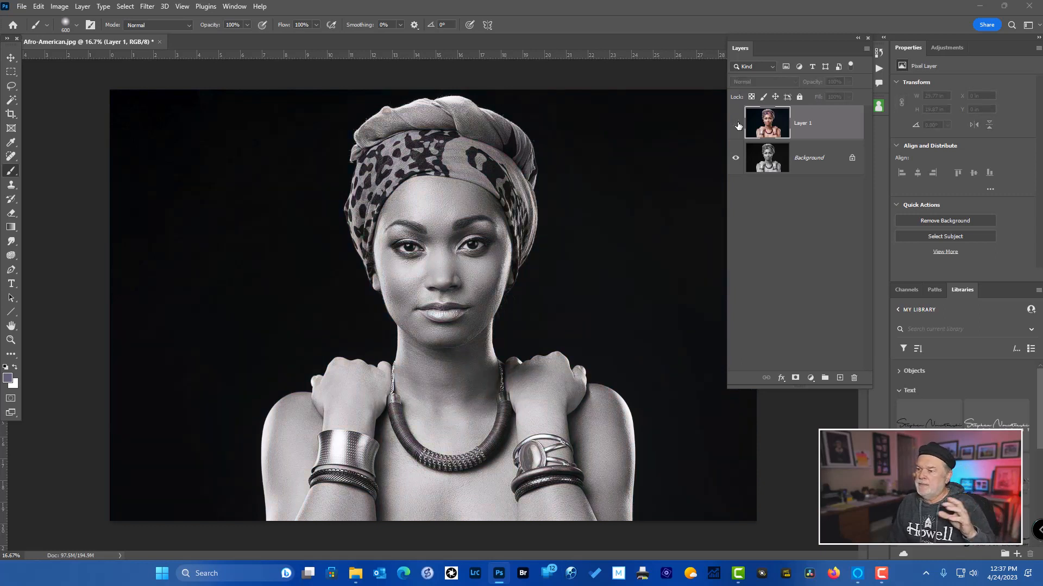
pyautogui.click(737, 125)
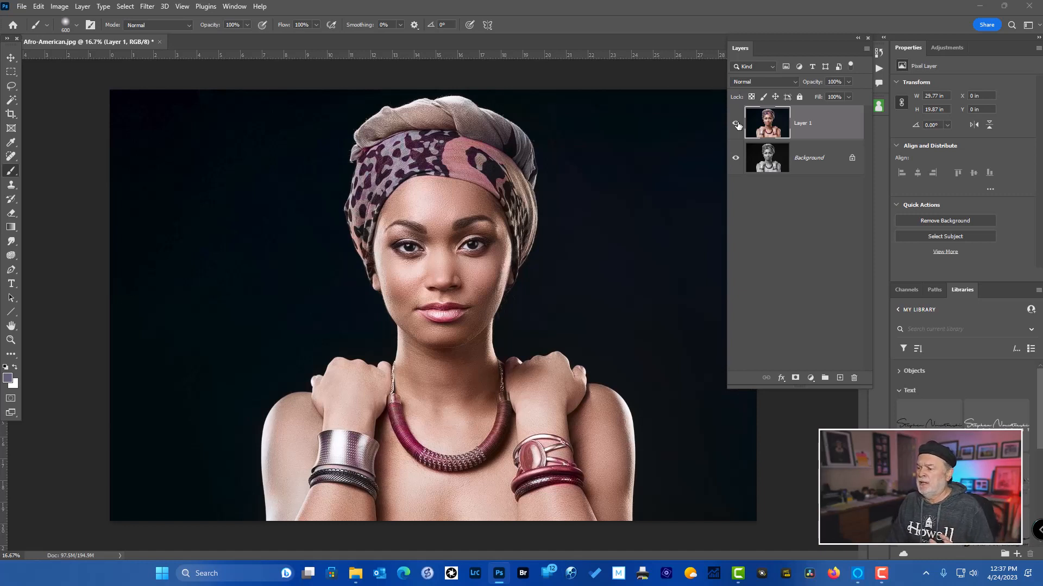
pyautogui.click(737, 124)
pyautogui.click(736, 124)
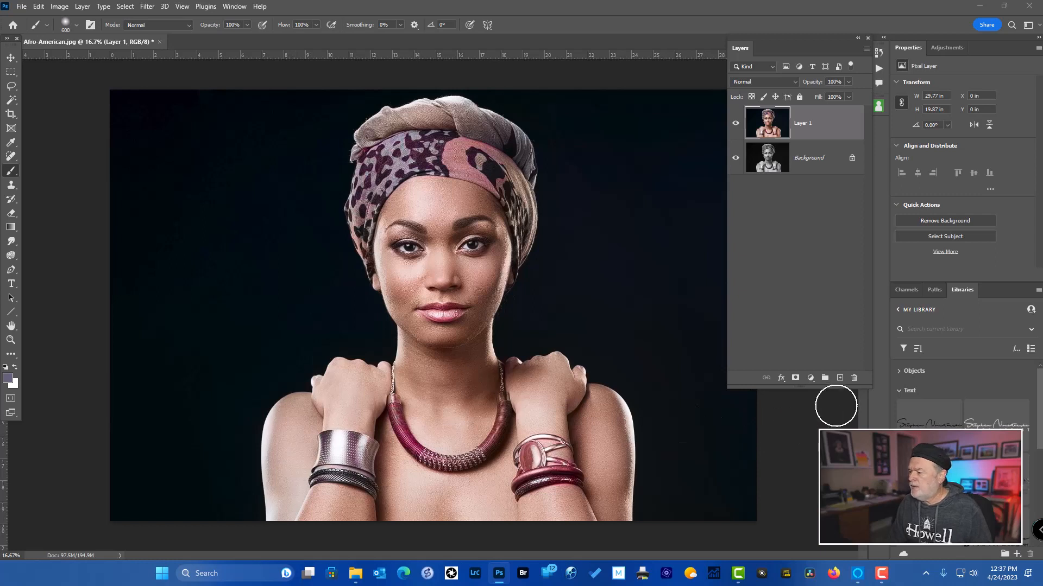
# Add a new layer in Color blend mode and paint the pale hand, shoulder and arm with skin color sampled from the neck at 40% brush opacity
pyautogui.click(840, 379)
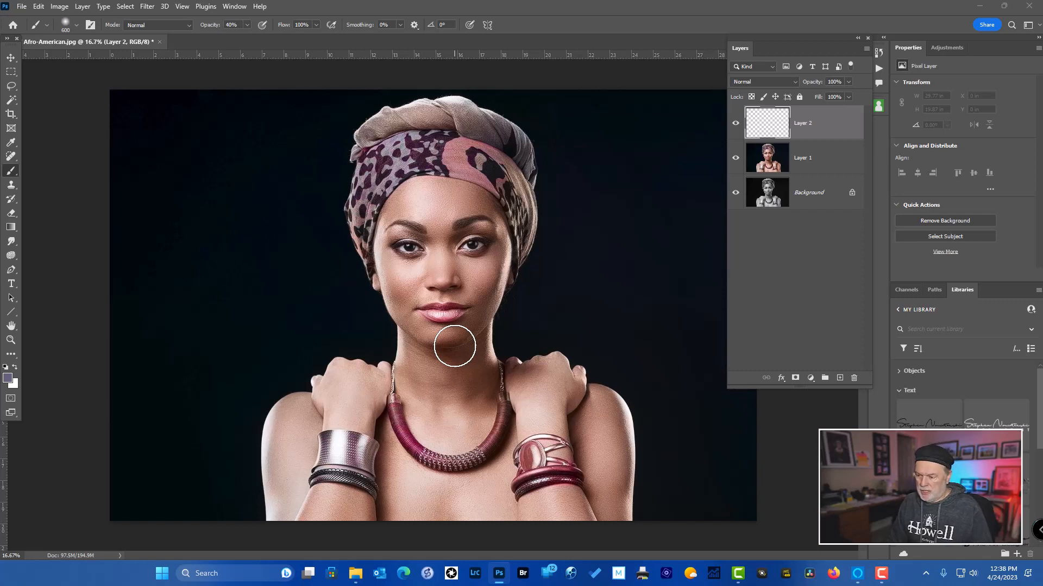
pyautogui.keyDown('alt'); pyautogui.click(419, 371); pyautogui.keyUp('alt')
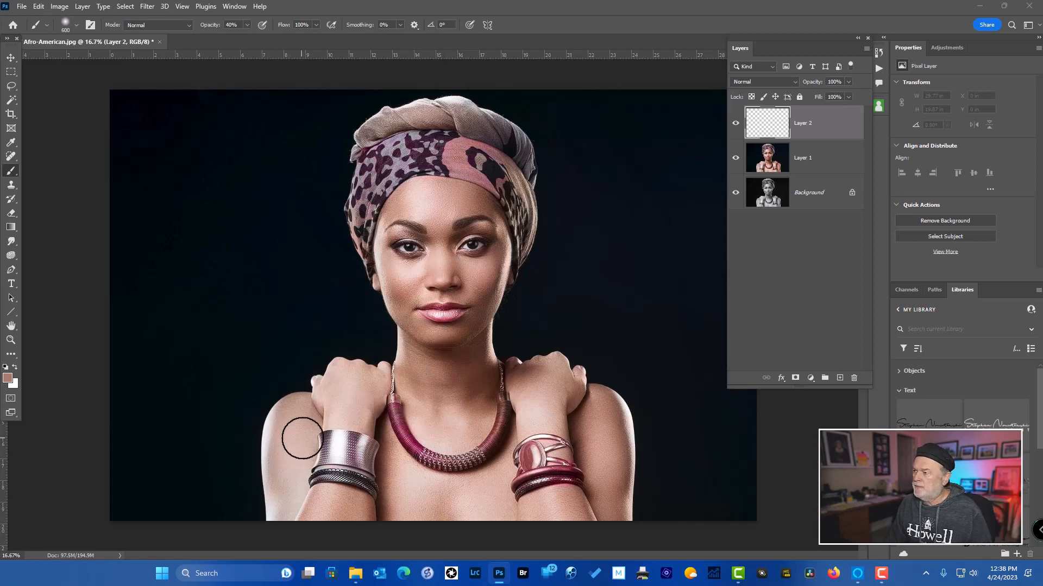
pyautogui.click(767, 82)
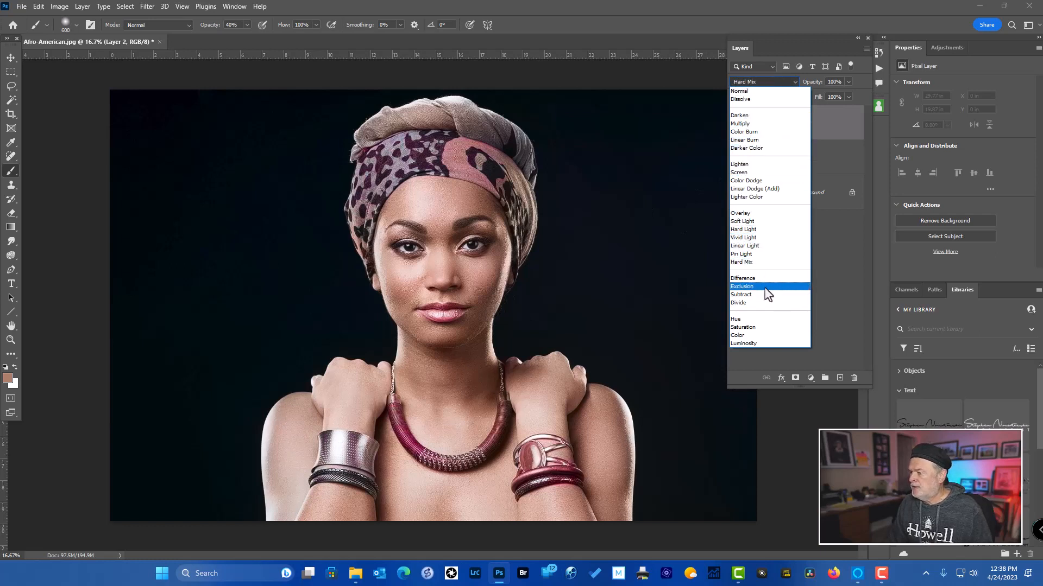
pyautogui.click(767, 336)
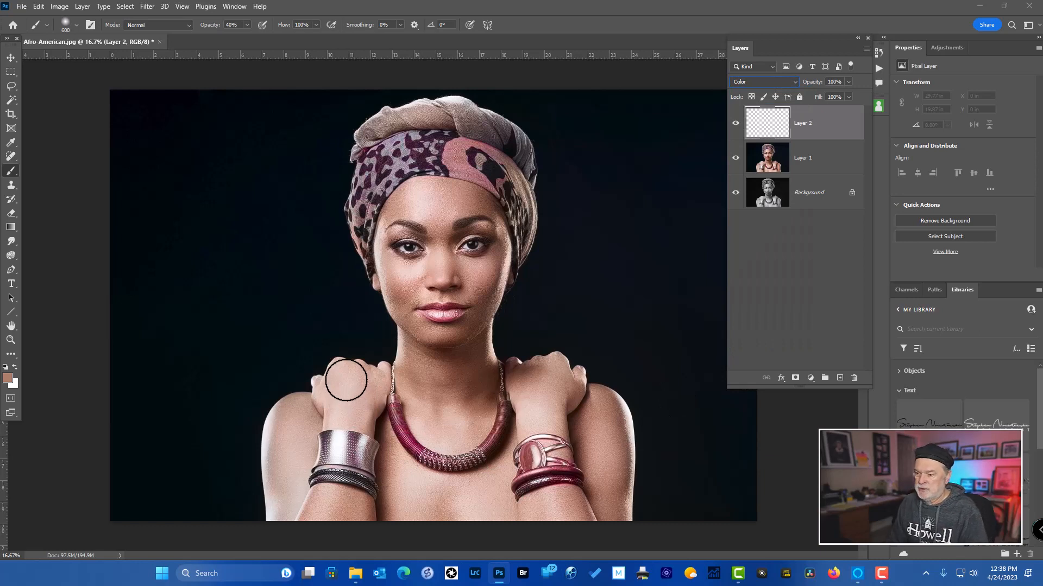
pyautogui.moveTo(346, 380)
pyautogui.mouseDown()
pyautogui.moveTo(349, 403)
pyautogui.moveTo(369, 386)
pyautogui.moveTo(361, 408)
pyautogui.moveTo(341, 412)
pyautogui.moveTo(327, 394)
pyautogui.moveTo(329, 409)
pyautogui.moveTo(286, 428)
pyautogui.mouseUp()
pyautogui.moveTo(280, 520)
pyautogui.mouseDown()
pyautogui.moveTo(298, 415)
pyautogui.moveTo(282, 517)
pyautogui.moveTo(284, 474)
pyautogui.moveTo(270, 508)
pyautogui.moveTo(284, 426)
pyautogui.moveTo(298, 449)
pyautogui.mouseUp()
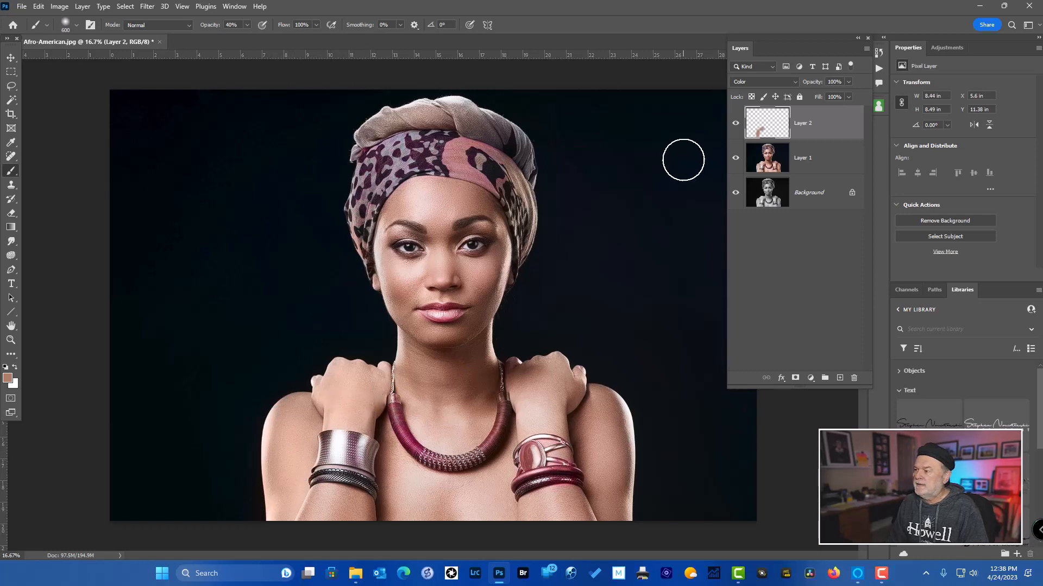
# Toggle the painted skin layer's visibility to compare the hand and arm with and without the correction, leaving it visible
pyautogui.click(736, 124)
pyautogui.click(736, 125)
pyautogui.click(736, 125)
pyautogui.click(736, 125)
pyautogui.click(737, 125)
pyautogui.click(737, 125)
pyautogui.click(739, 126)
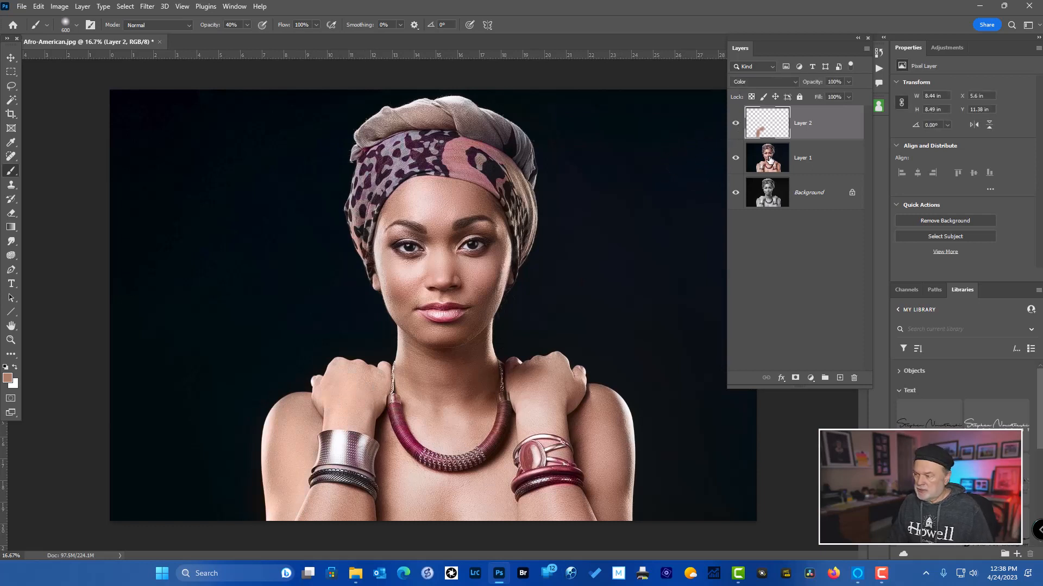
# Merge the painted skin layer with the colorized layer, and duplicate the merged layer
pyautogui.click(796, 159)
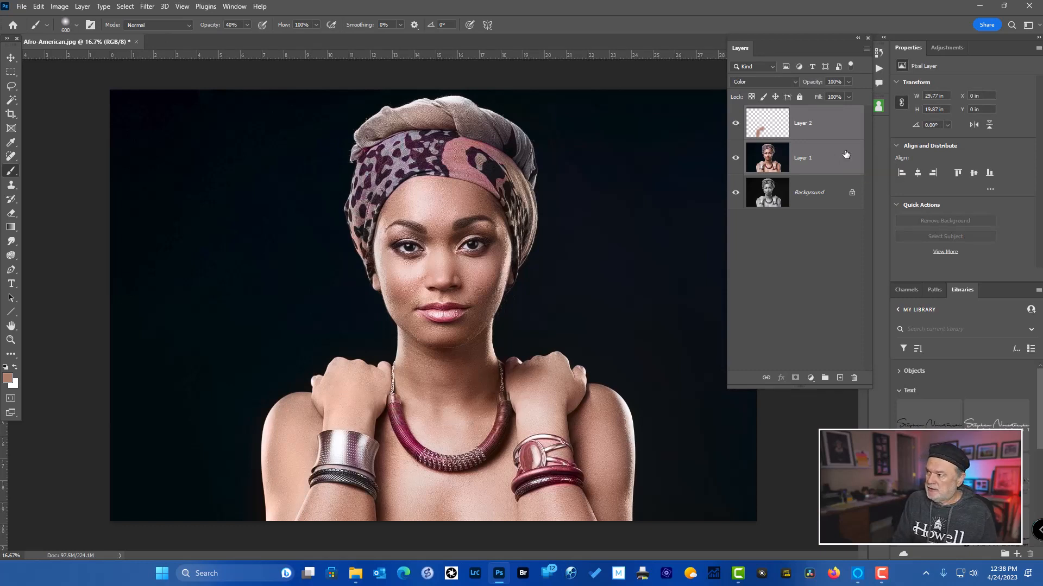
pyautogui.hotkey('ctrl', 'e')
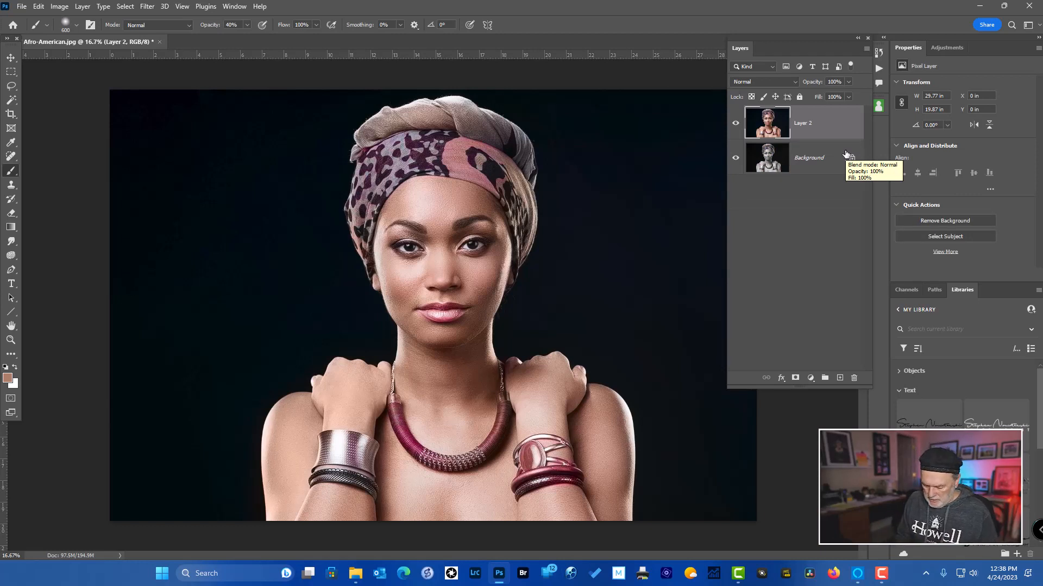
pyautogui.hotkey('ctrl', 'j')
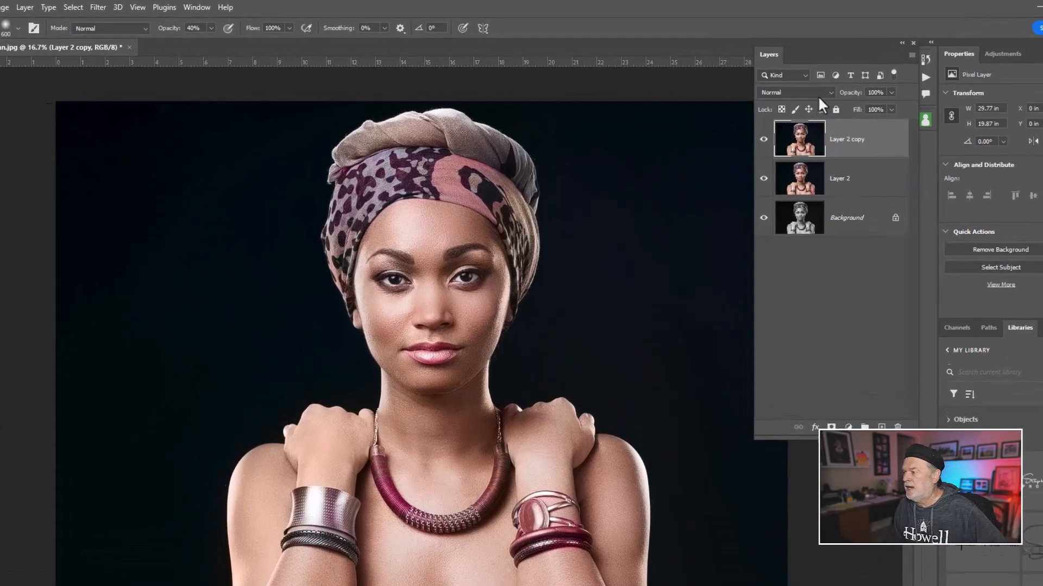
# Darken the portrait by setting the duplicated layer to Multiply blend mode at 29% opacity
pyautogui.click(782, 82)
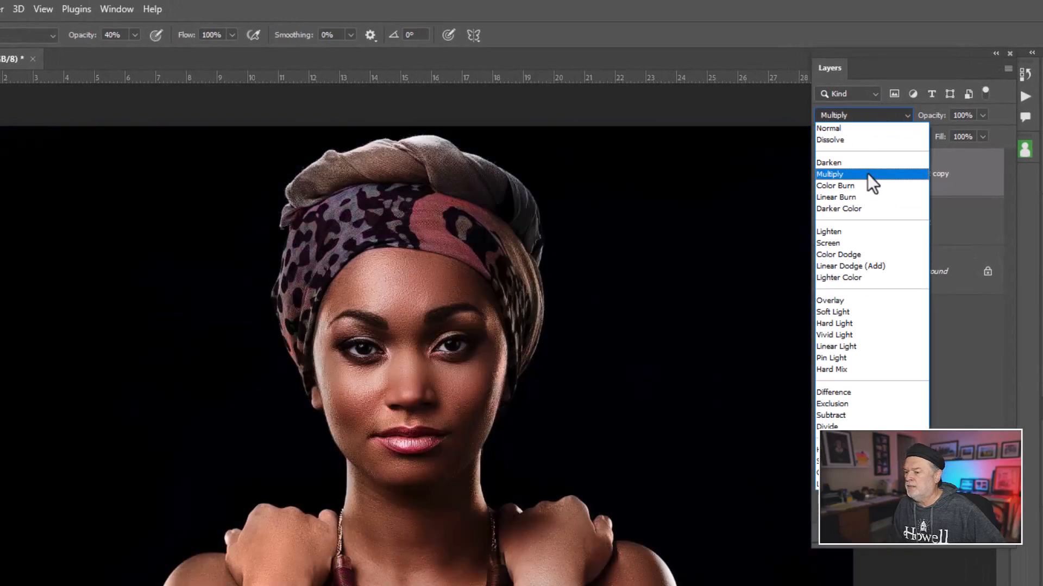
pyautogui.click(868, 174)
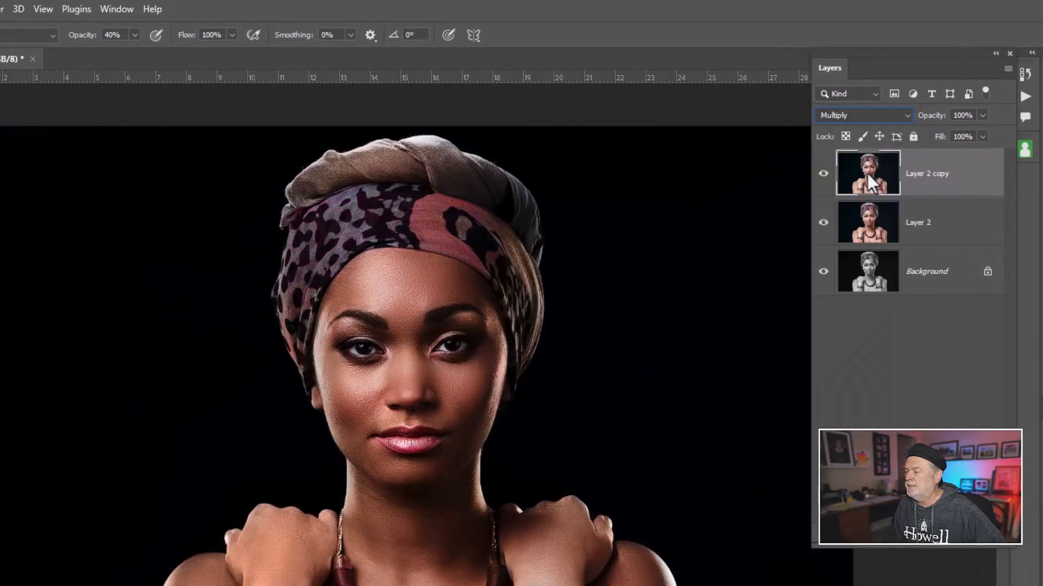
pyautogui.moveTo(935, 121)
pyautogui.mouseDown()
pyautogui.moveTo(916, 123)
pyautogui.moveTo(928, 122)
pyautogui.mouseUp()
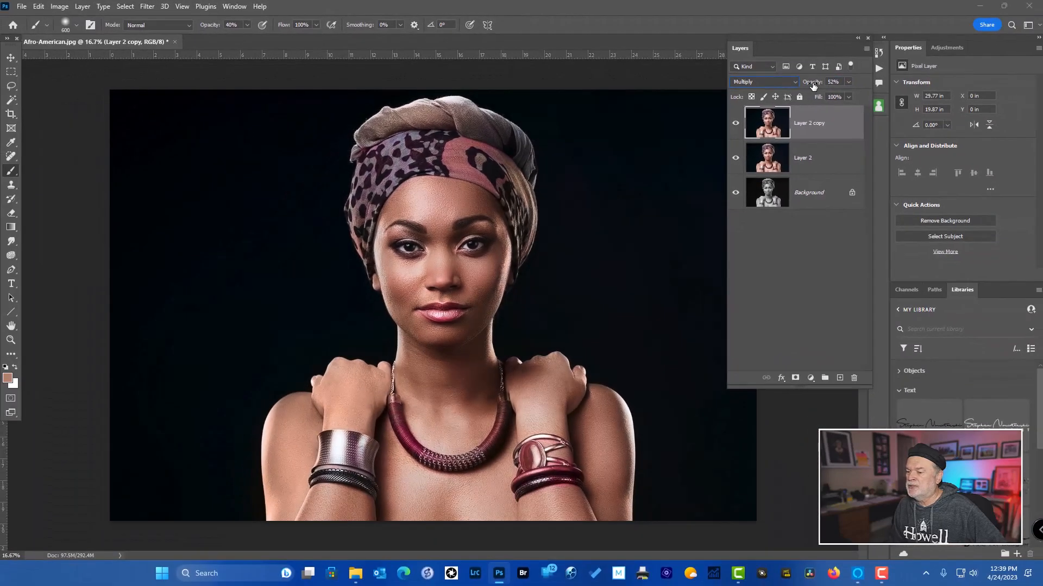
pyautogui.moveTo(813, 85); pyautogui.dragTo(813, 87)
pyautogui.moveTo(816, 85); pyautogui.dragTo(810, 88)
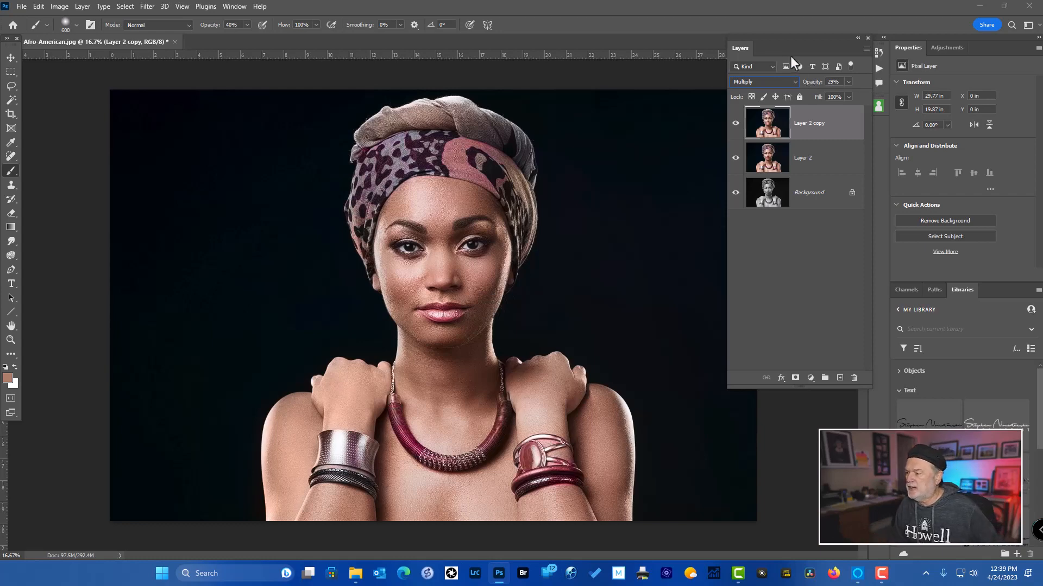
# Compare the finished colorization with the black-and-white Background by isolating that layer and restoring all layers
pyautogui.keyDown('alt'); pyautogui.click(734, 194); pyautogui.keyUp('alt')
pyautogui.keyDown('alt'); pyautogui.click(733, 194); pyautogui.keyUp('alt')
pyautogui.keyDown('alt'); pyautogui.click(732, 194); pyautogui.keyUp('alt')
pyautogui.keyDown('alt'); pyautogui.click(732, 194); pyautogui.keyUp('alt')
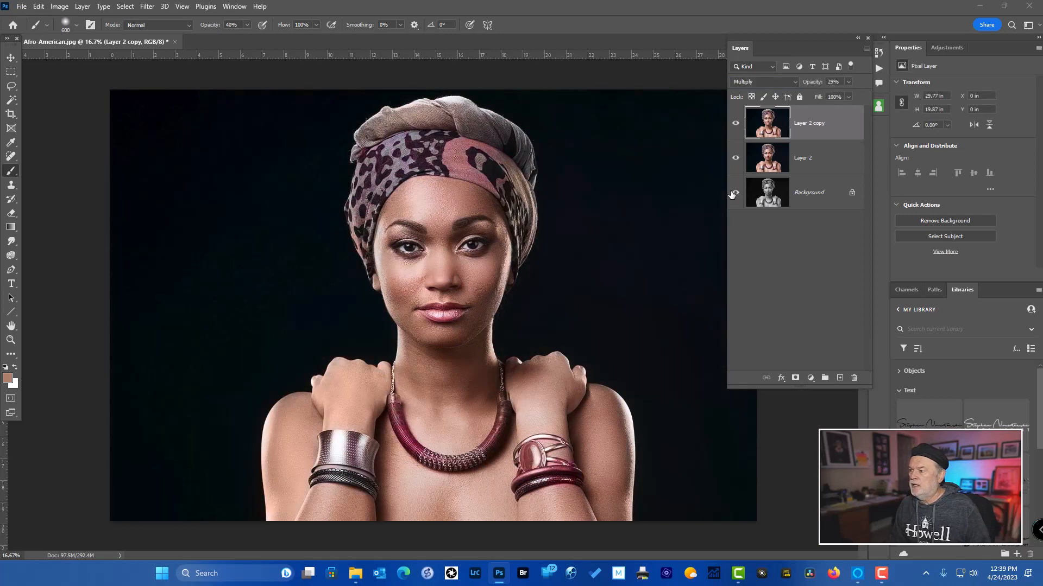